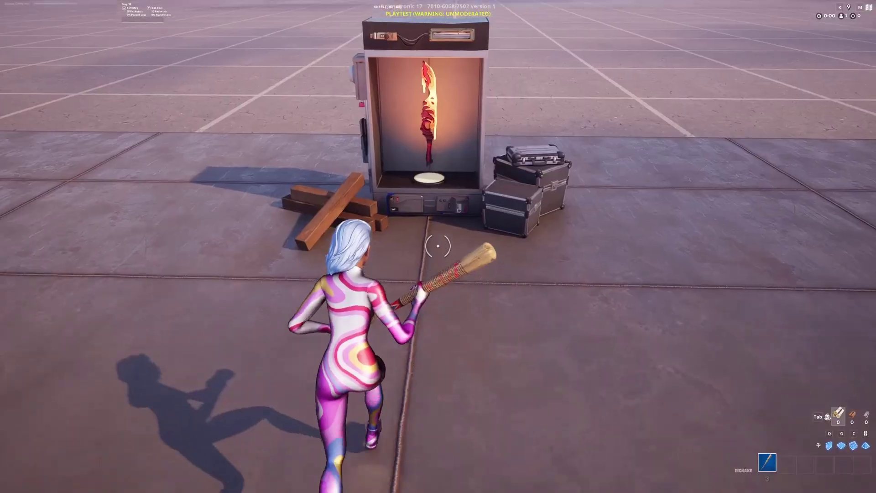
{"action": "key", "text": "w"}
{"action": "key", "text": "ctrl"}
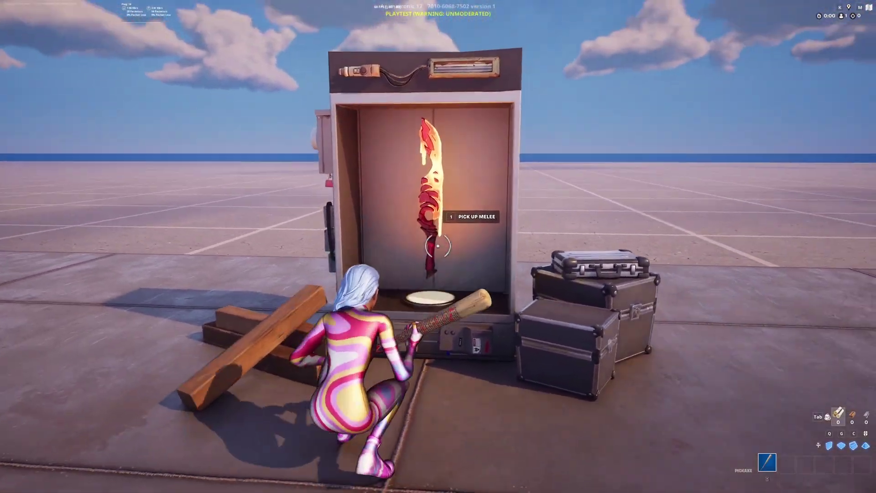
{"action": "key", "text": "1"}
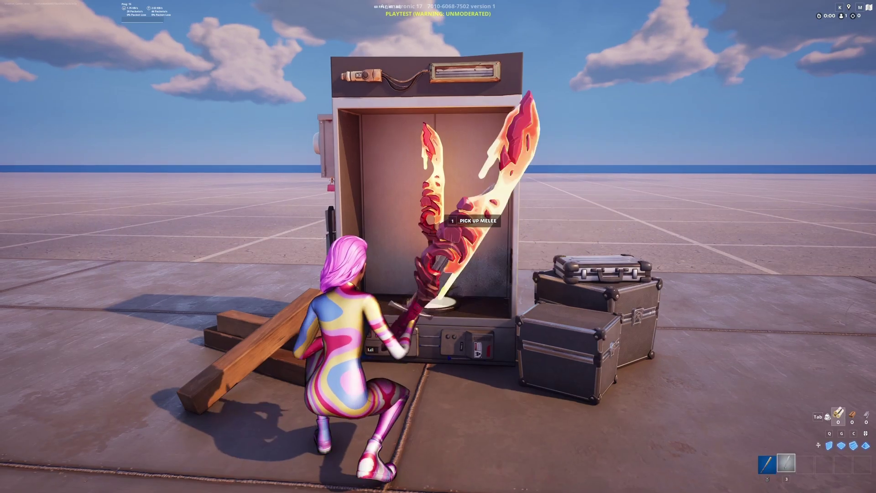
{"action": "key", "text": "s"}
{"action": "key", "text": "ctrl"}
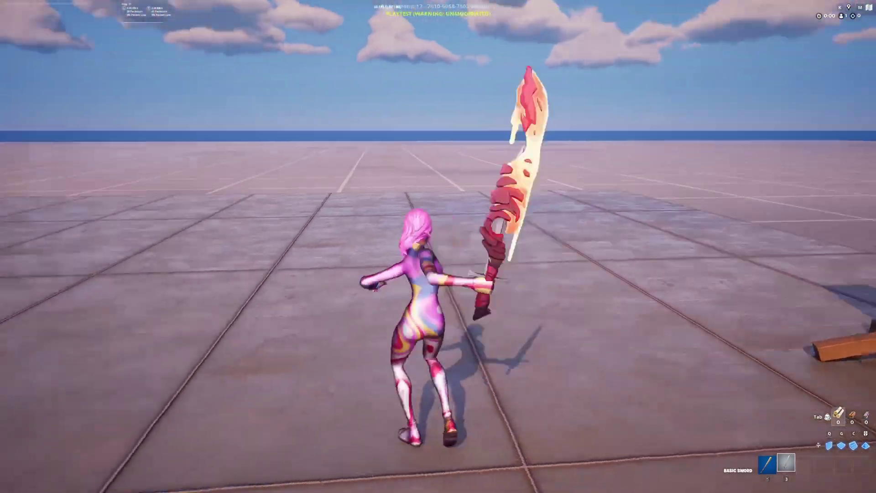
{"action": "left_click", "coordinate": [438, 246]}
{"action": "left_click", "coordinate": [439, 247]}
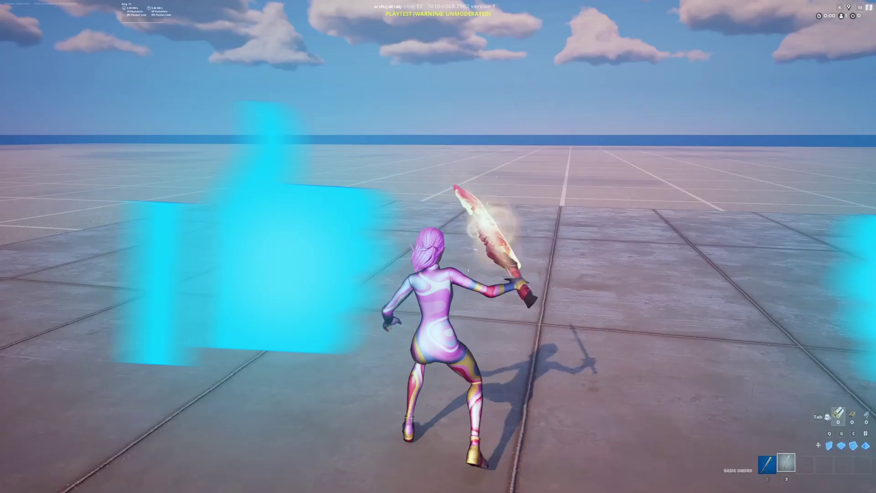
{"action": "left_click", "coordinate": [438, 247]}
{"action": "left_click", "coordinate": [438, 247]}
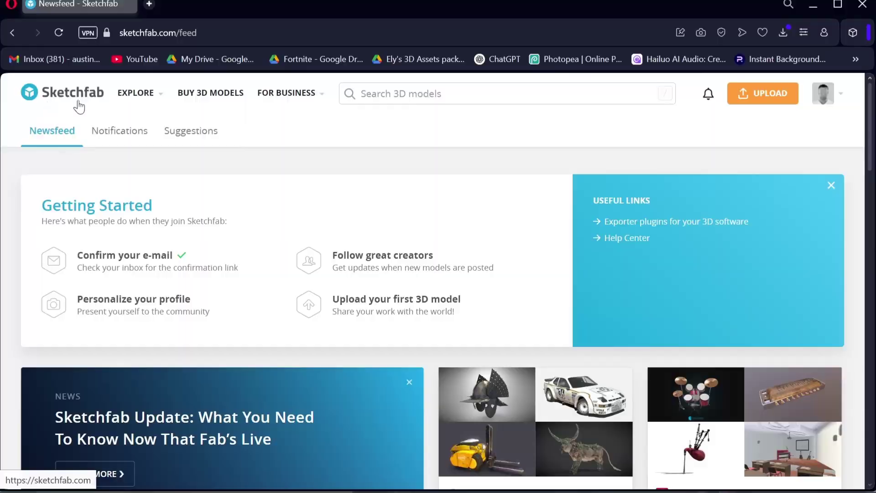
- Search Sketchfab for "melee" and limit the results to downloadable models under only the CC BY license
{"action": "left_click", "coordinate": [401, 87]}
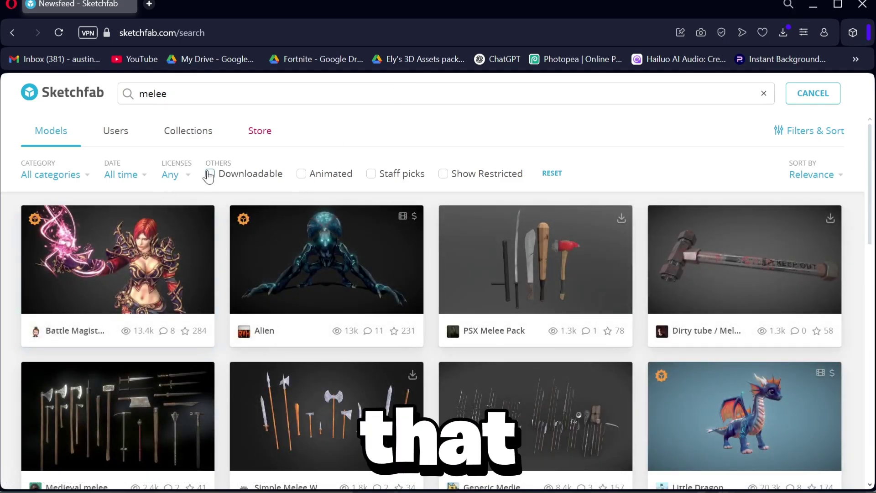
{"action": "left_click", "coordinate": [179, 177]}
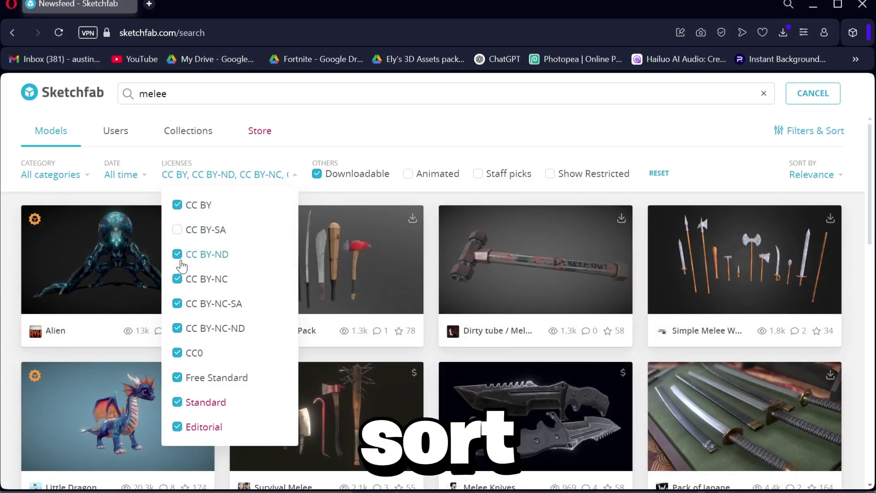
{"action": "left_click", "coordinate": [178, 255]}
{"action": "left_click", "coordinate": [178, 279]}
{"action": "left_click", "coordinate": [178, 304]}
{"action": "left_click", "coordinate": [177, 328]}
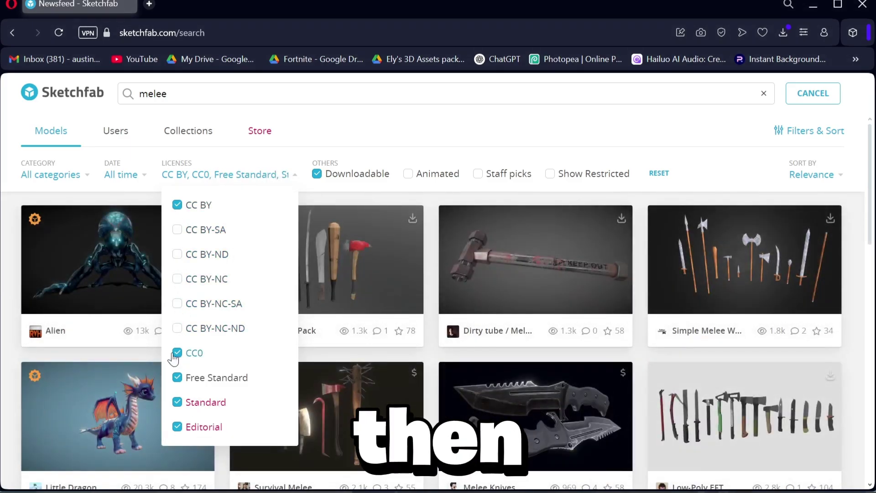
{"action": "left_click", "coordinate": [177, 377]}
{"action": "left_click", "coordinate": [177, 402]}
{"action": "left_click", "coordinate": [177, 427]}
{"action": "left_click", "coordinate": [177, 353]}
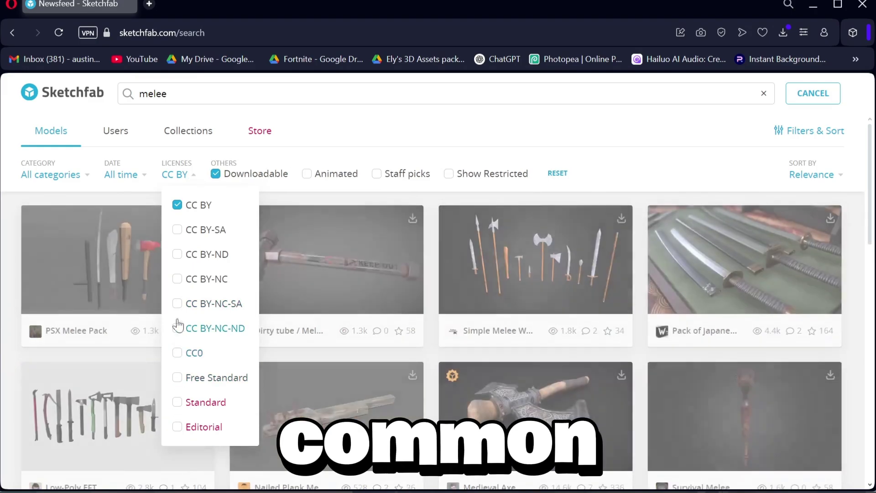
{"action": "left_click", "coordinate": [178, 209]}
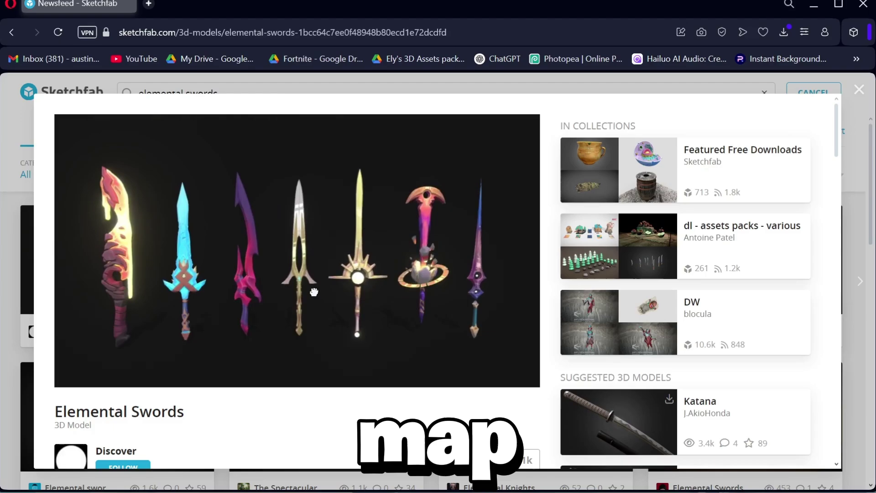
- Inspect the Elemental Swords model from another angle and download it in its original FBX format
{"action": "left_click_drag", "start_coordinate": [313, 290], "coordinate": [158, 283]}
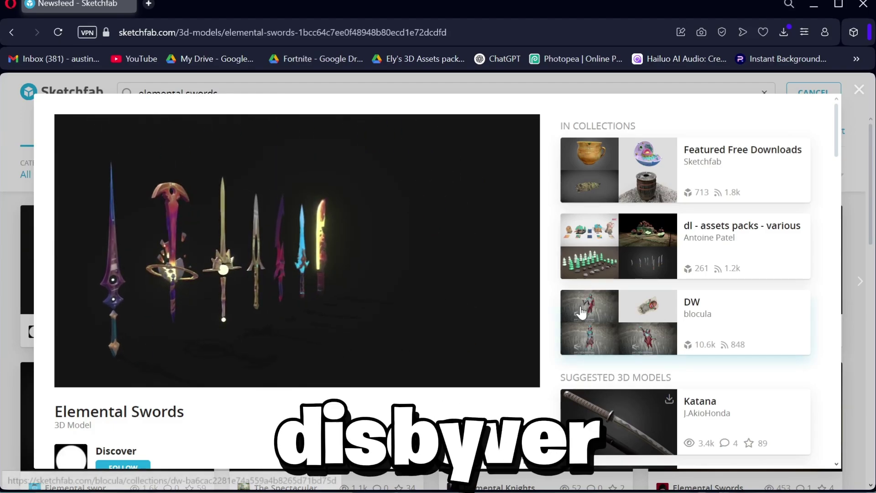
{"action": "scroll", "coordinate": [219, 296], "scroll_direction": "down", "scroll_amount": 4}
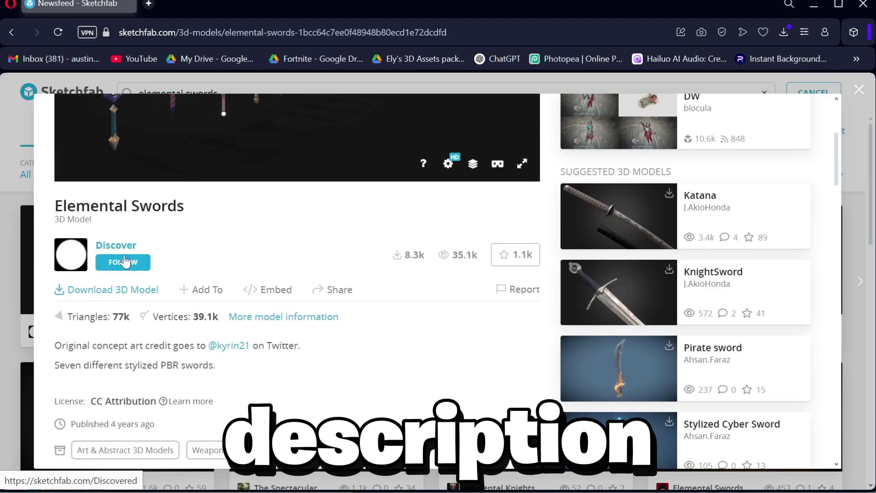
{"action": "left_click", "coordinate": [122, 292]}
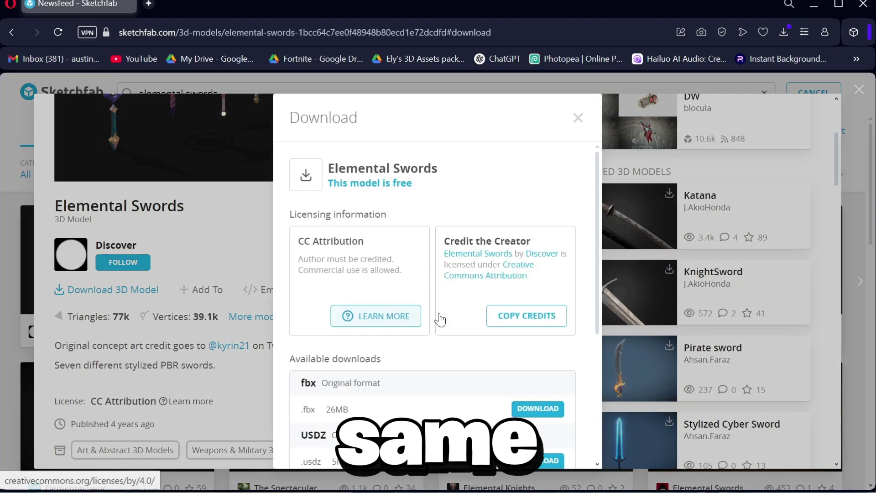
{"action": "scroll", "coordinate": [356, 305], "scroll_direction": "down", "scroll_amount": 4}
{"action": "left_click", "coordinate": [547, 272]}
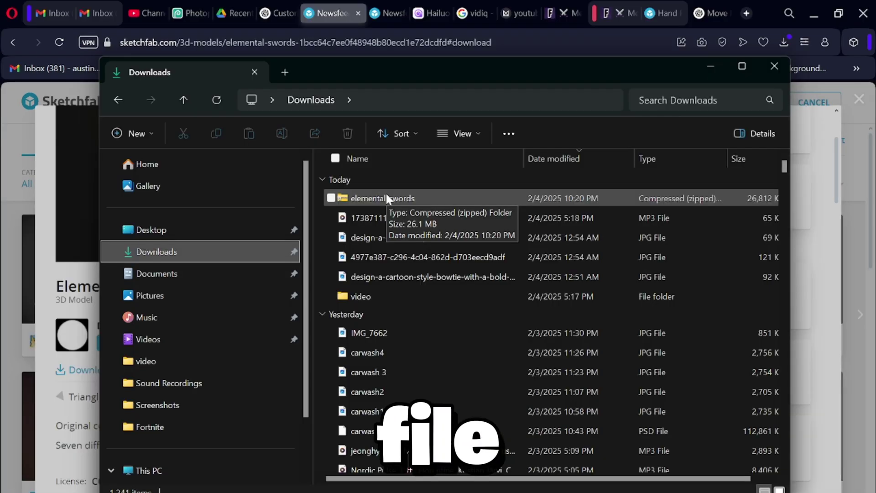
- Extract the downloaded elemental-swords zip archive in the Downloads folder
{"action": "left_click", "coordinate": [368, 199]}
{"action": "right_click", "coordinate": [385, 197]}
{"action": "left_click", "coordinate": [349, 200]}
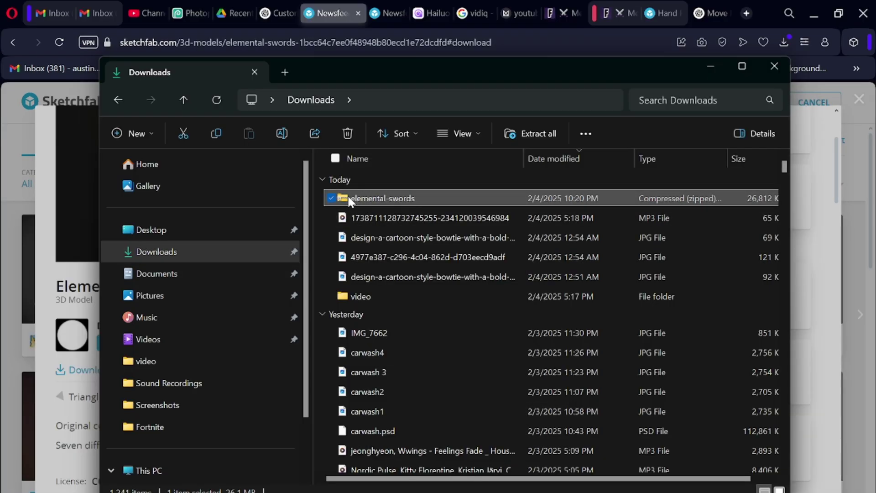
{"action": "right_click", "coordinate": [394, 197]}
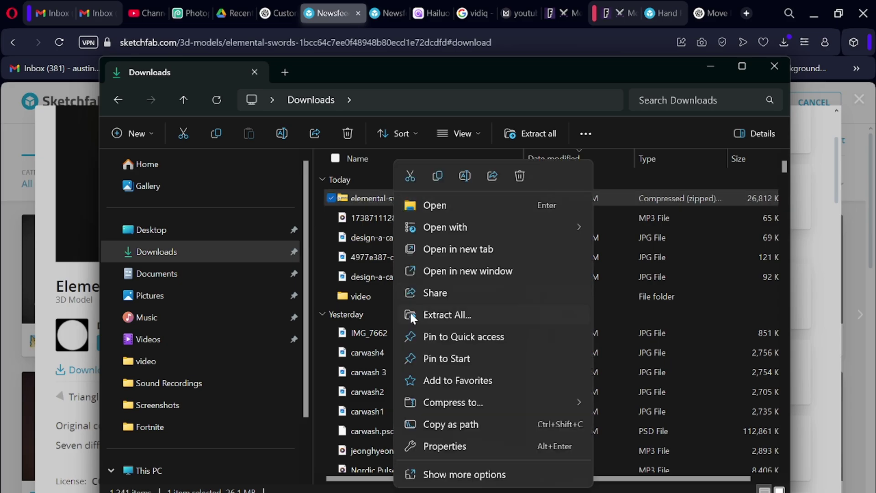
{"action": "left_click", "coordinate": [445, 315]}
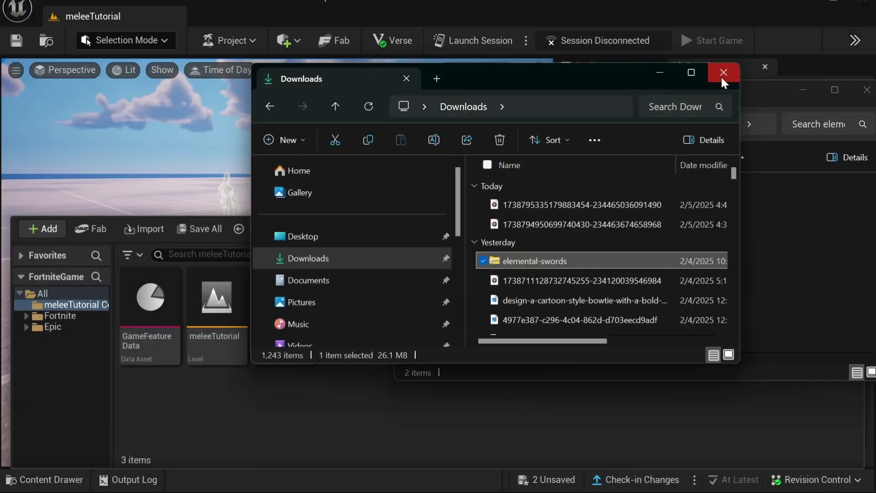
- Import the extracted textures and source folders into the meleeTutorial Content folder, using the default import settings for all files
{"action": "left_click", "coordinate": [724, 73]}
{"action": "left_click", "coordinate": [658, 242]}
{"action": "left_click", "coordinate": [669, 222], "text": "ctrl"}
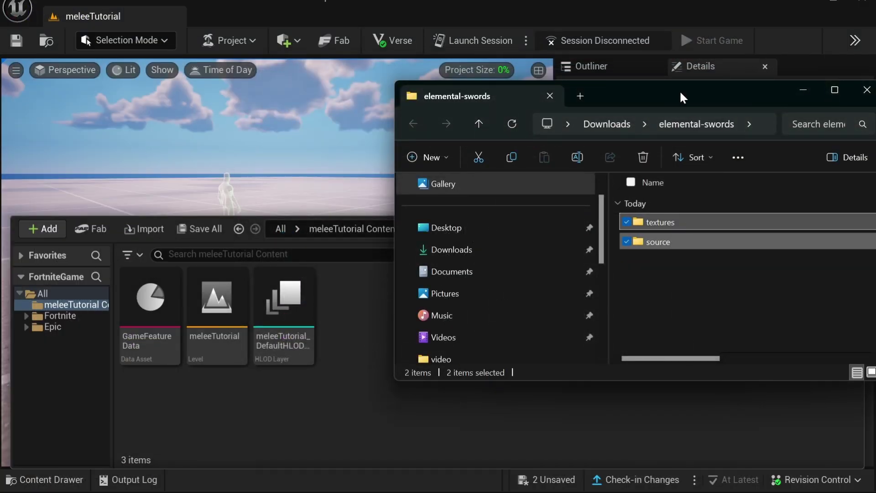
{"action": "left_click_drag", "start_coordinate": [683, 97], "coordinate": [652, 78]}
{"action": "left_click_drag", "start_coordinate": [651, 210], "coordinate": [348, 402]}
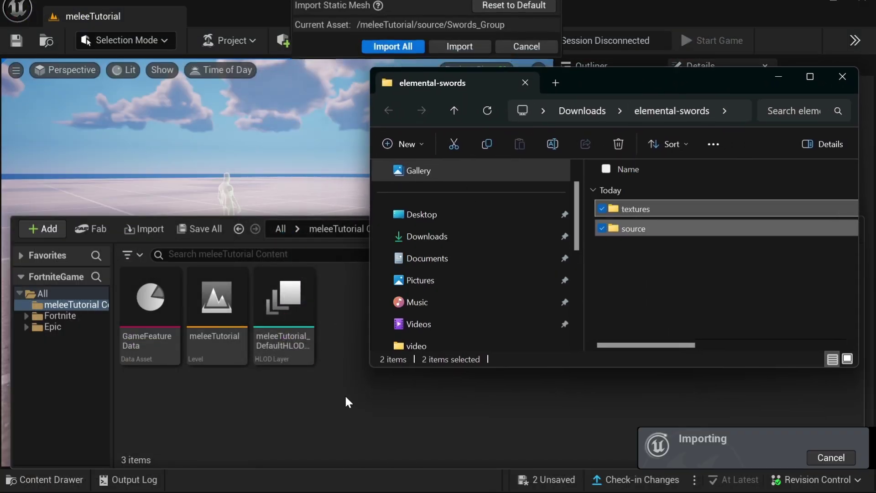
{"action": "left_click", "coordinate": [778, 76]}
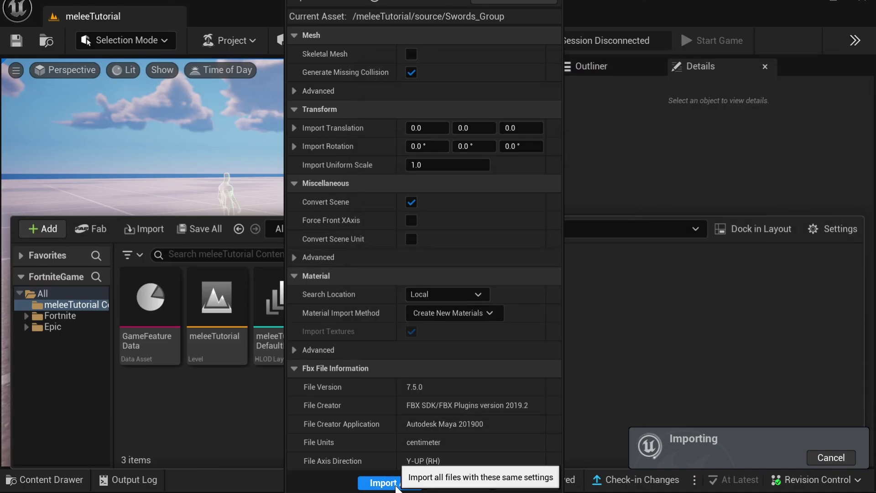
{"action": "left_click", "coordinate": [388, 482]}
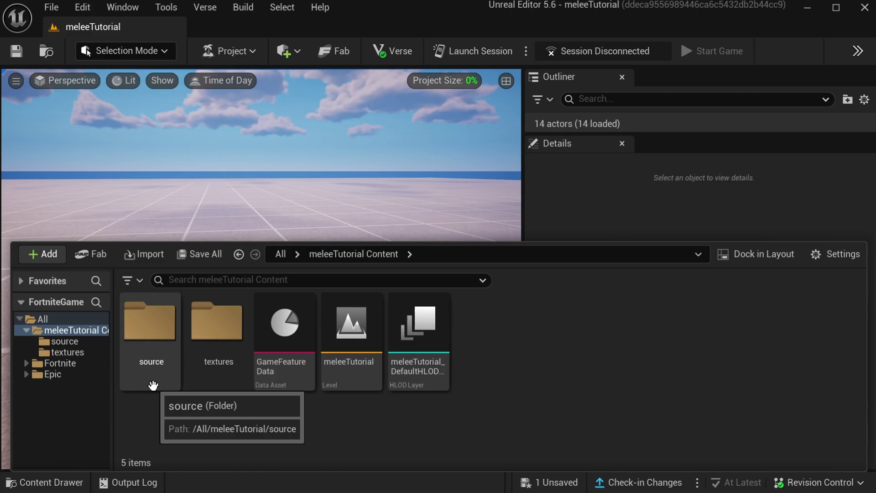
- Place the Swords_GroupLavaSword static mesh from the source folder into the level and frame it in the viewport
{"action": "double_click", "coordinate": [153, 386]}
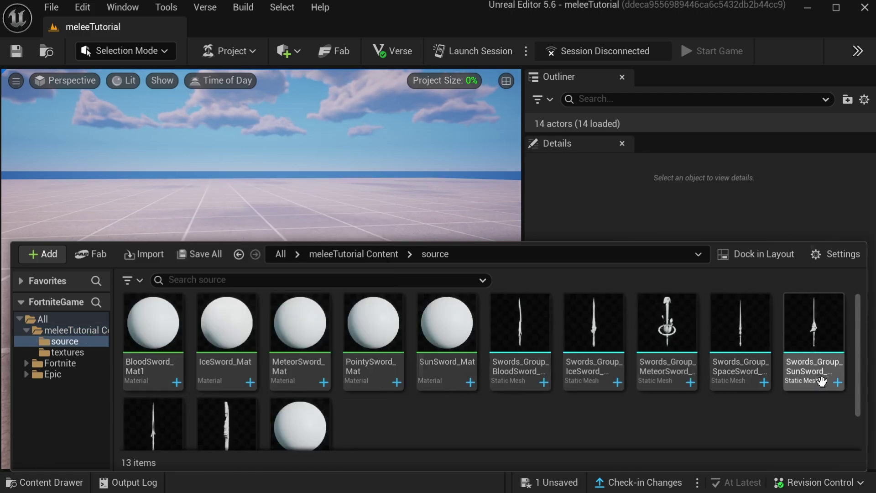
{"action": "scroll", "coordinate": [265, 394], "scroll_direction": "down", "scroll_amount": 1}
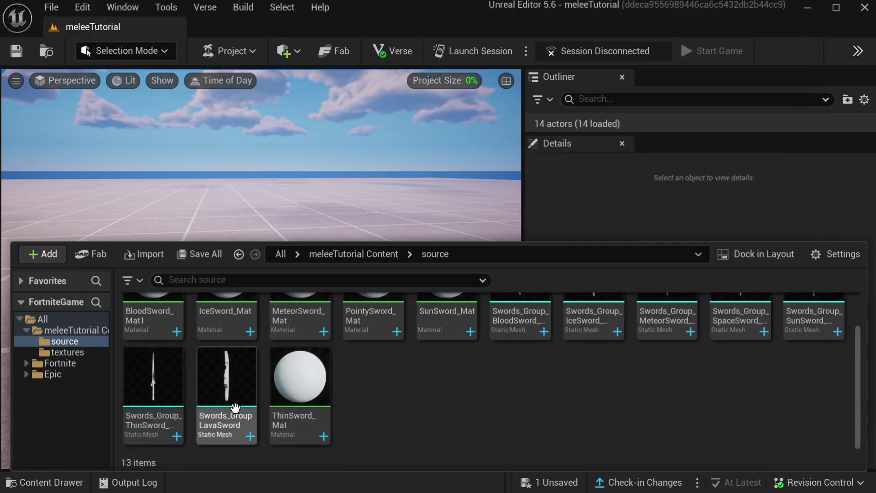
{"action": "left_click_drag", "start_coordinate": [228, 424], "coordinate": [273, 278]}
{"action": "key", "text": "f"}
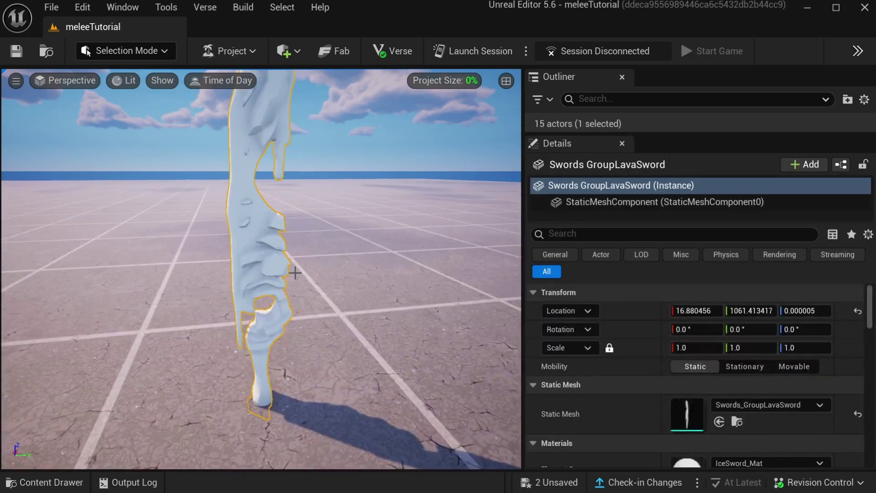
{"action": "scroll", "coordinate": [295, 273], "scroll_direction": "down", "scroll_amount": 3}
{"action": "right_click_drag", "start_coordinate": [287, 292], "coordinate": [297, 267]}
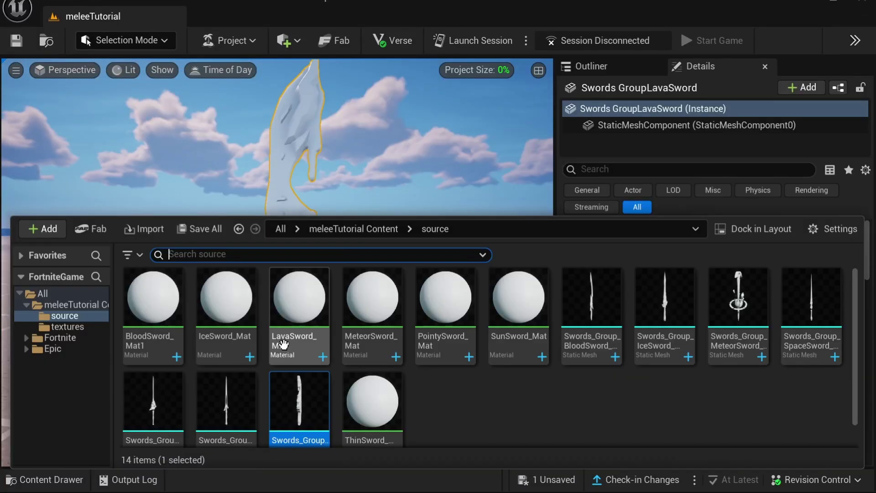
- Open the LavaSword_Mat material from the source folder and delete its Param node
{"action": "scroll", "coordinate": [285, 347], "scroll_direction": "down", "scroll_amount": 1}
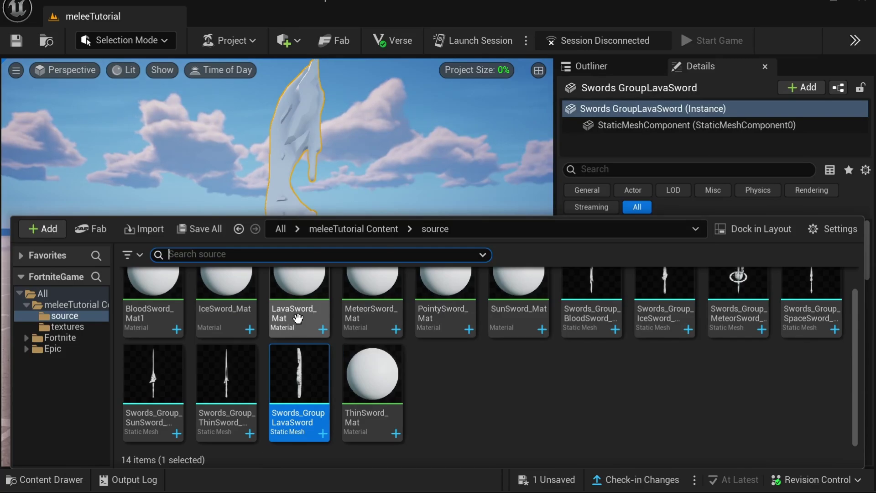
{"action": "double_click", "coordinate": [297, 316]}
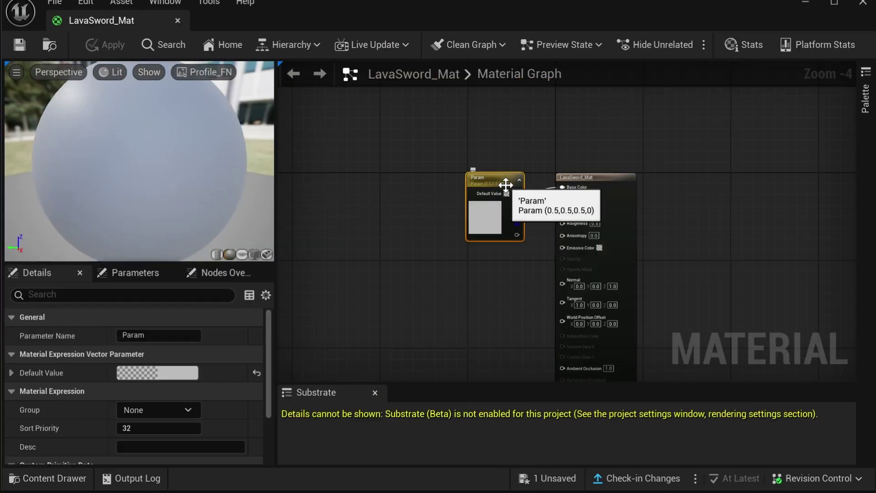
{"action": "key", "text": "Delete"}
- Add the LavaSword base color texture to the material graph and connect its RGB output to Base Color
{"action": "key", "text": "ctrl+space"}
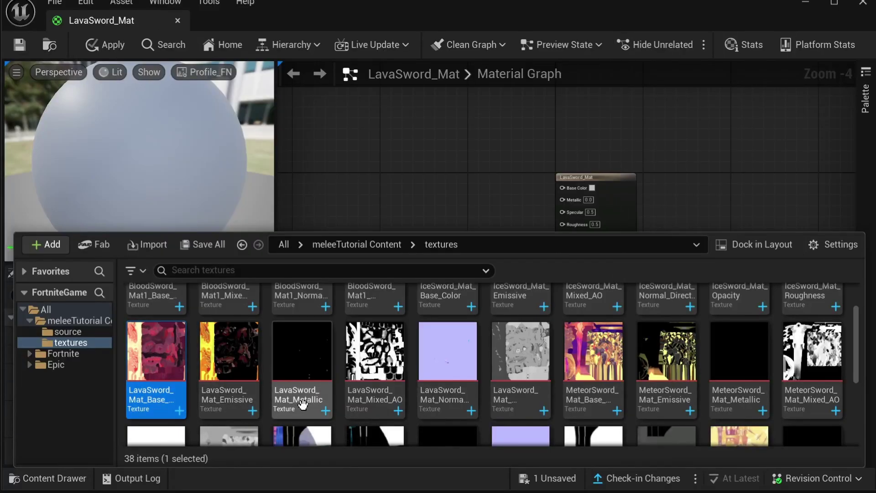
{"action": "left_click_drag", "start_coordinate": [162, 393], "coordinate": [446, 143]}
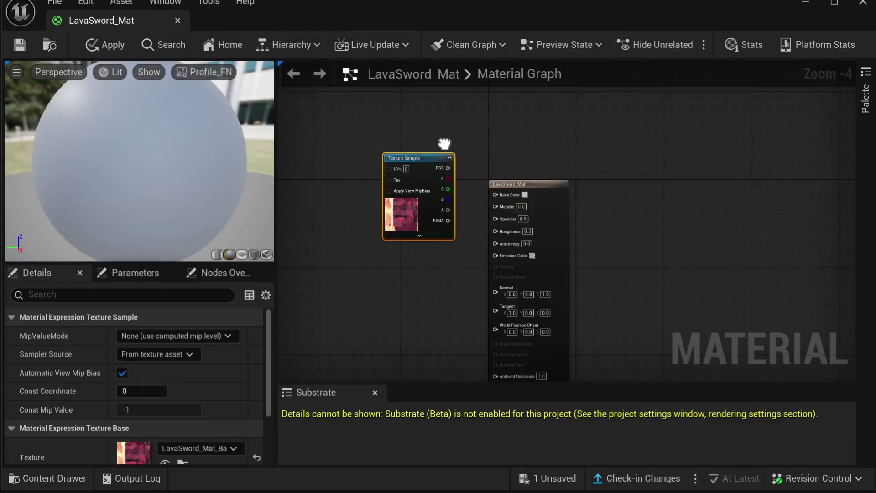
{"action": "scroll", "coordinate": [446, 142], "scroll_direction": "up", "scroll_amount": 3}
{"action": "left_click_drag", "start_coordinate": [443, 183], "coordinate": [528, 228]}
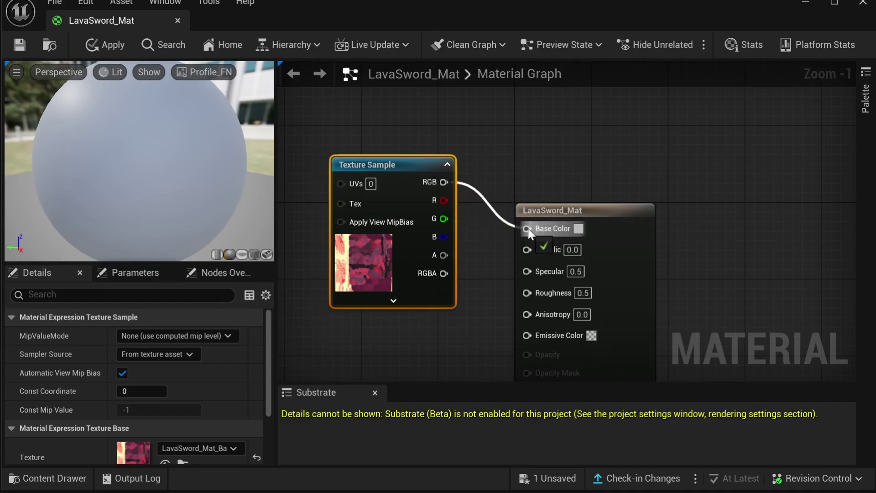
{"action": "left_click_drag", "start_coordinate": [443, 167], "coordinate": [416, 175]}
- Add the LavaSword_Mat_Emissive texture to the graph and connect its RGB output to Emissive Color
{"action": "left_click_drag", "start_coordinate": [229, 354], "coordinate": [368, 192]}
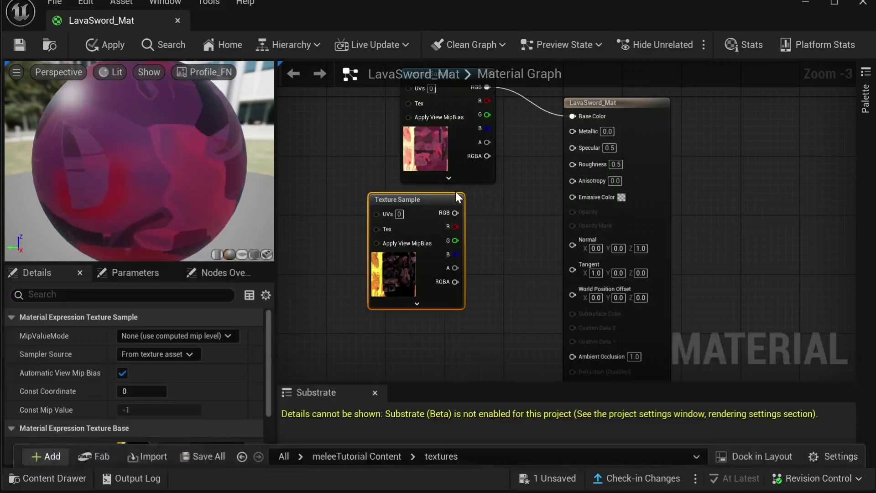
{"action": "left_click_drag", "start_coordinate": [432, 201], "coordinate": [342, 129]}
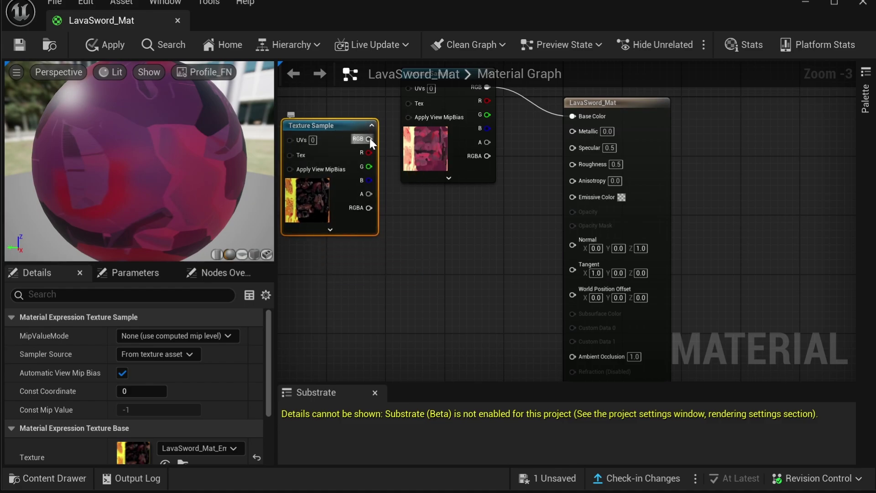
{"action": "left_click_drag", "start_coordinate": [576, 201], "coordinate": [576, 201]}
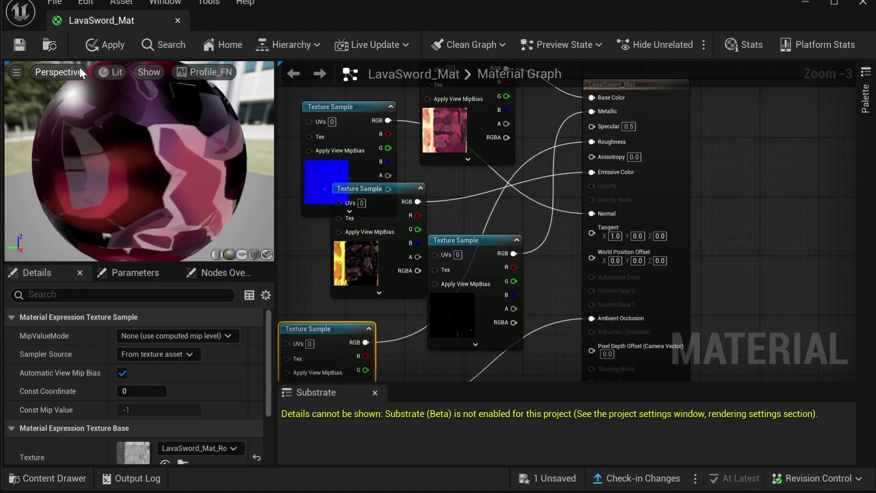
- Apply and save the LavaSword_Mat changes, close the material, and show the source folder's assets in the level editor
{"action": "left_click", "coordinate": [116, 42]}
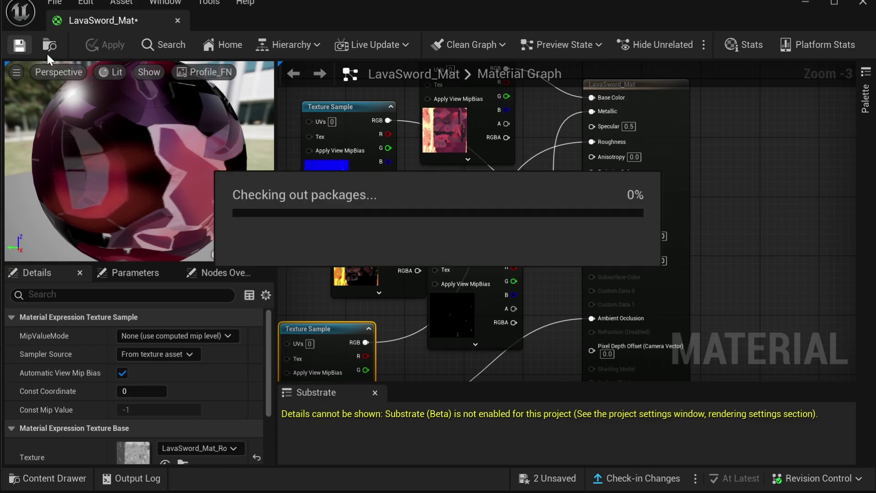
{"action": "left_click", "coordinate": [862, 4]}
{"action": "key", "text": "ctrl+space"}
{"action": "left_click", "coordinate": [62, 318]}
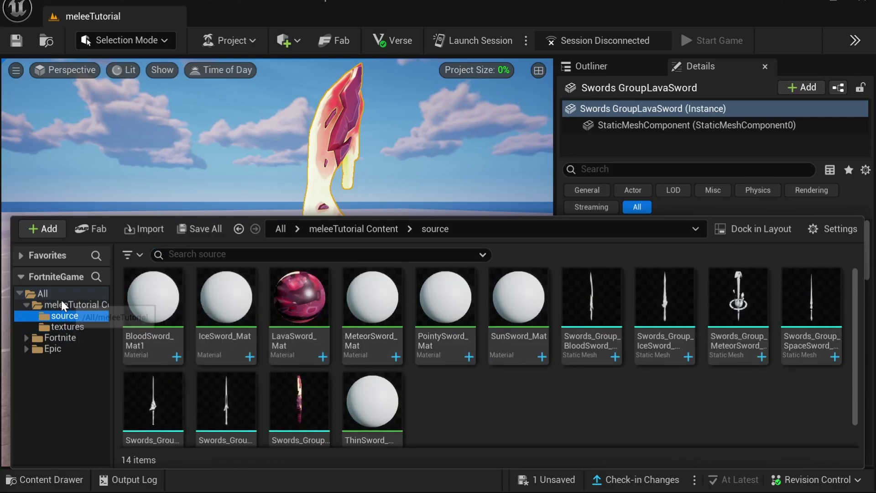
- Create a Niagara System based on the DirectionalBurst emitter in the meleeTutorial Content folder and name it lavalsword
{"action": "left_click", "coordinate": [62, 305]}
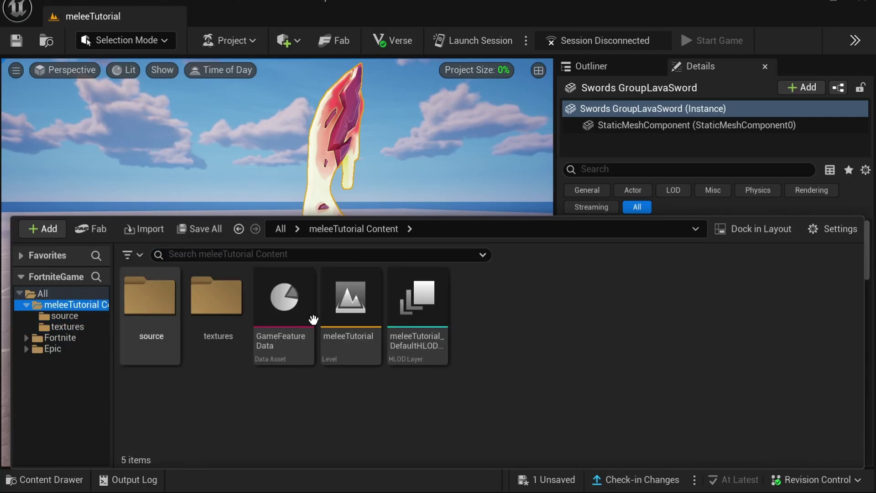
{"action": "right_click", "coordinate": [517, 339]}
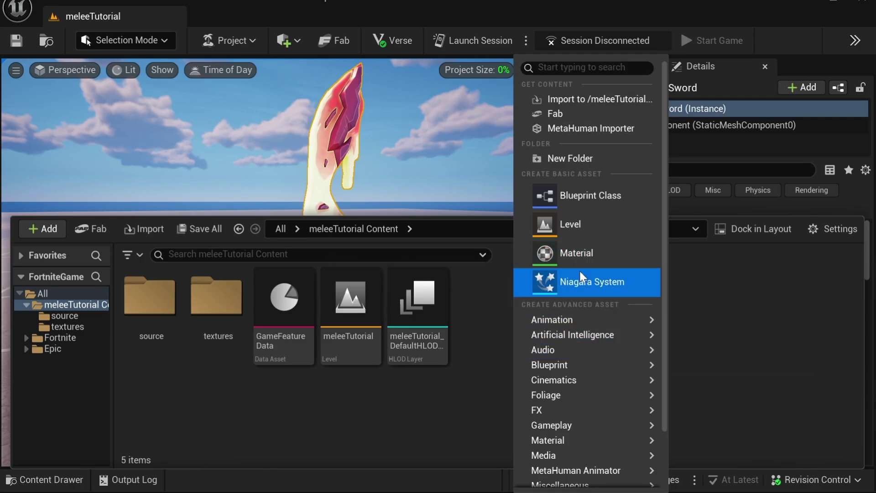
{"action": "left_click", "coordinate": [588, 283]}
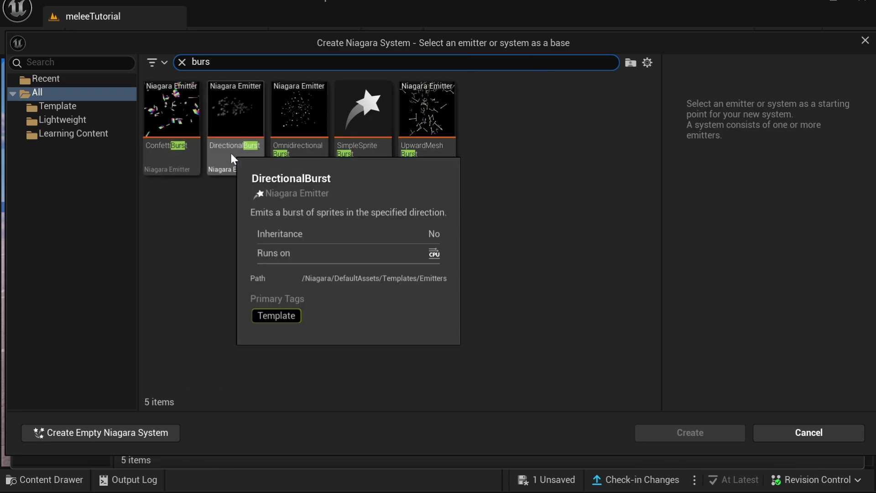
{"action": "left_click", "coordinate": [231, 153]}
{"action": "left_click", "coordinate": [682, 432]}
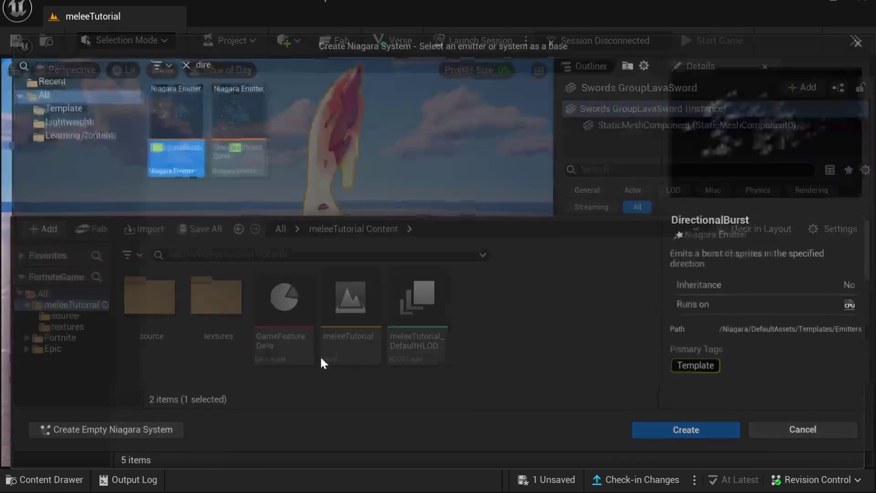
{"action": "type", "text": "laval"}
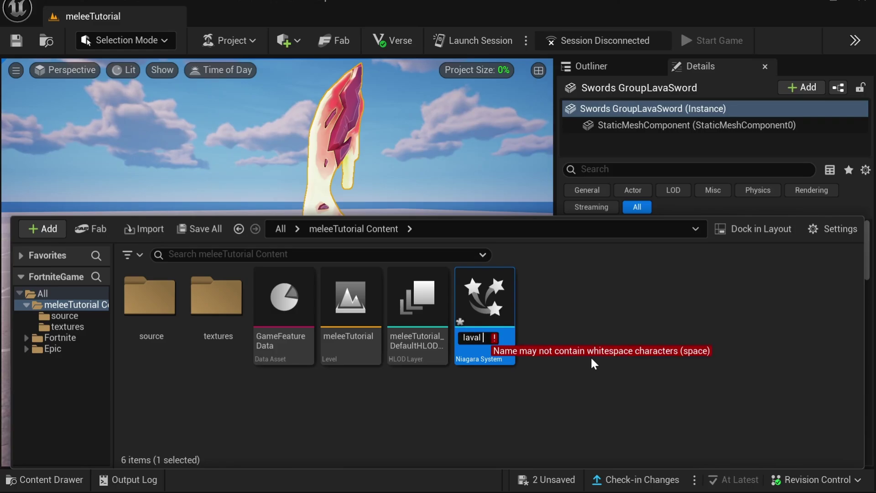
{"action": "key", "text": "BackSpace"}
{"action": "type", "text": "lsword"}
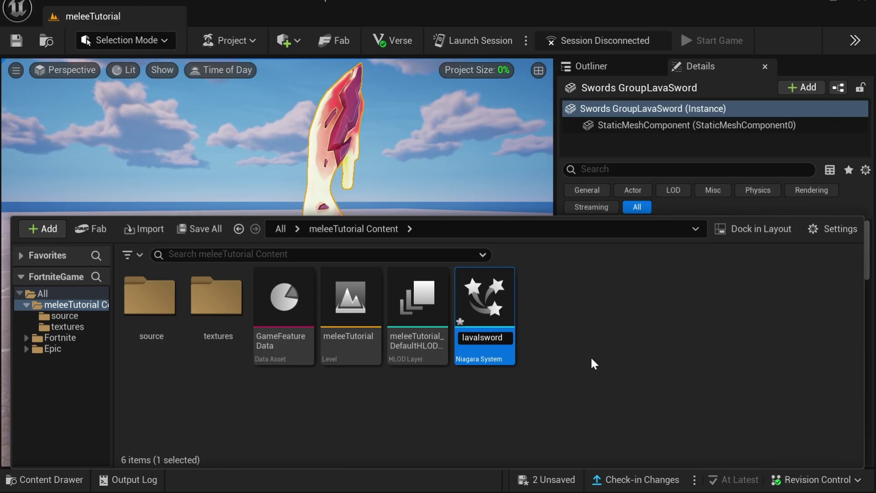
{"action": "key", "text": "Return"}
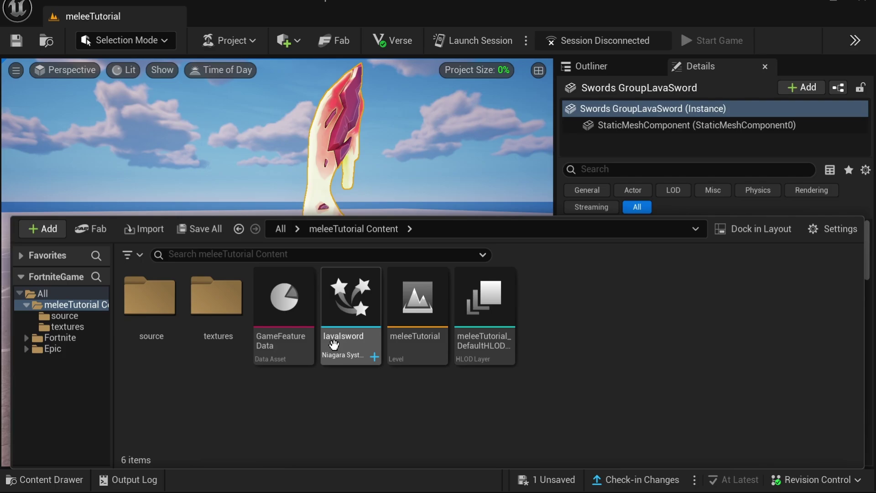
- Open the lavalsword system and delete all of its Particle Update modules, the Sprite Renderer, and the Initialize Particle and Add Velocity modules
{"action": "double_click", "coordinate": [334, 345]}
{"action": "left_click", "coordinate": [483, 190]}
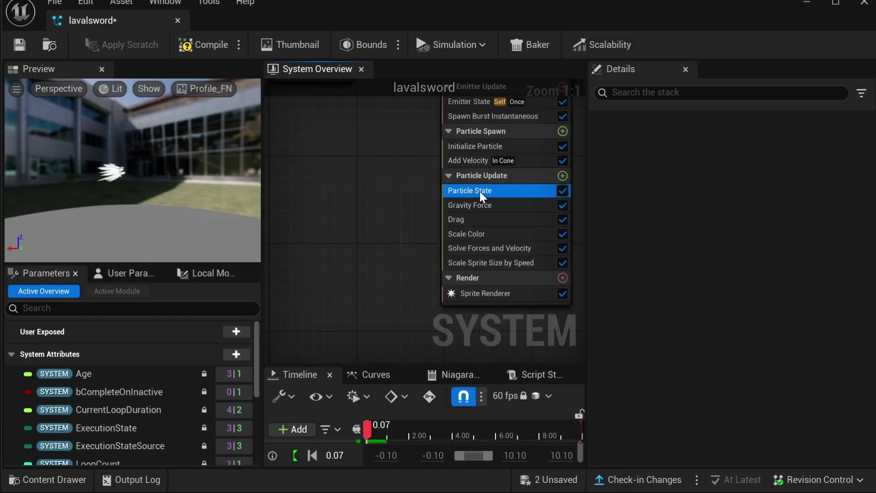
{"action": "left_click", "coordinate": [498, 270], "text": "shift"}
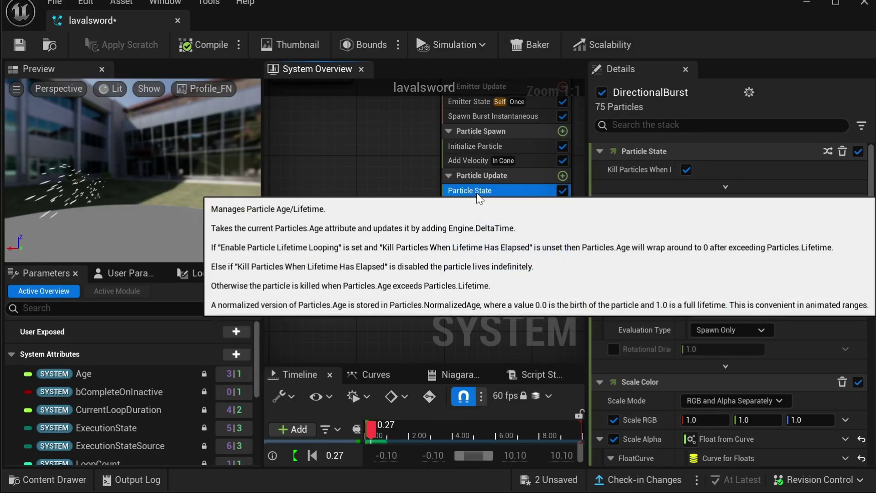
{"action": "key", "text": "Delete"}
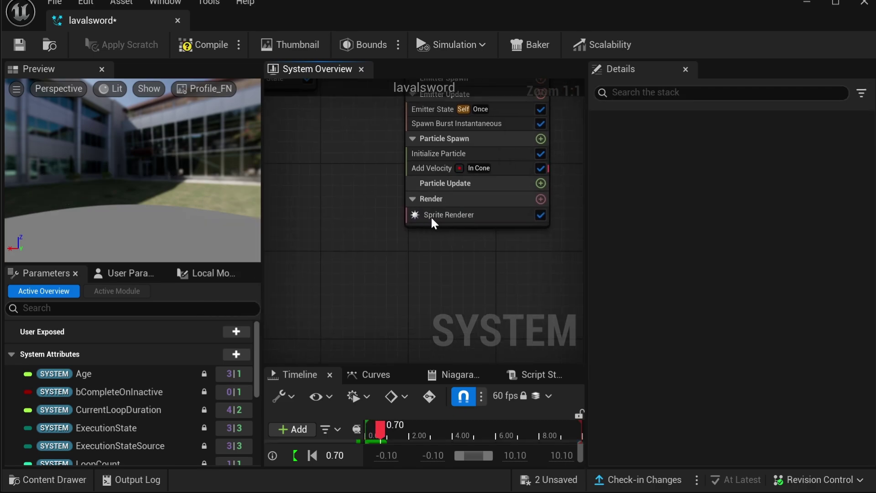
{"action": "key", "text": "Delete"}
{"action": "right_click_drag", "start_coordinate": [398, 262], "coordinate": [359, 281]}
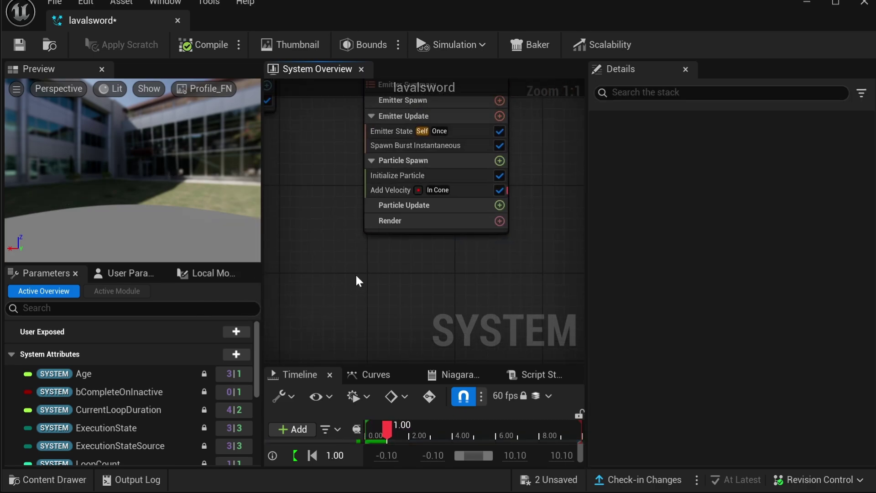
{"action": "left_click", "coordinate": [397, 177]}
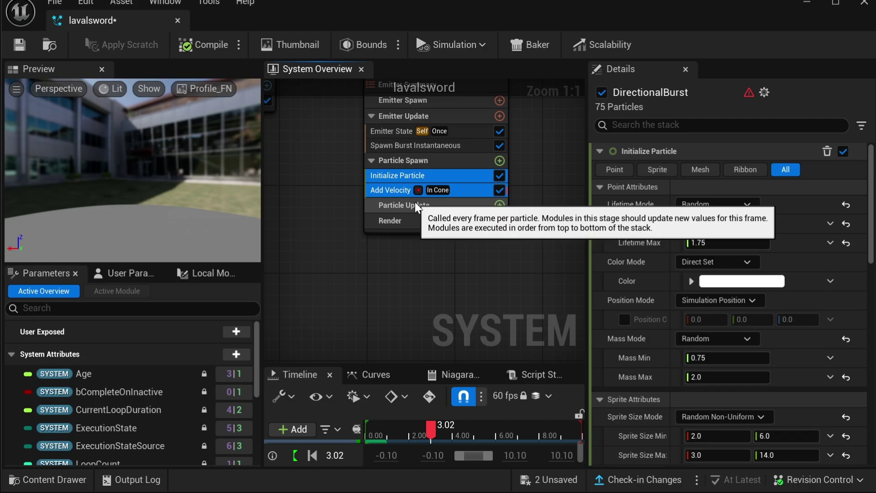
{"action": "key", "text": "Delete"}
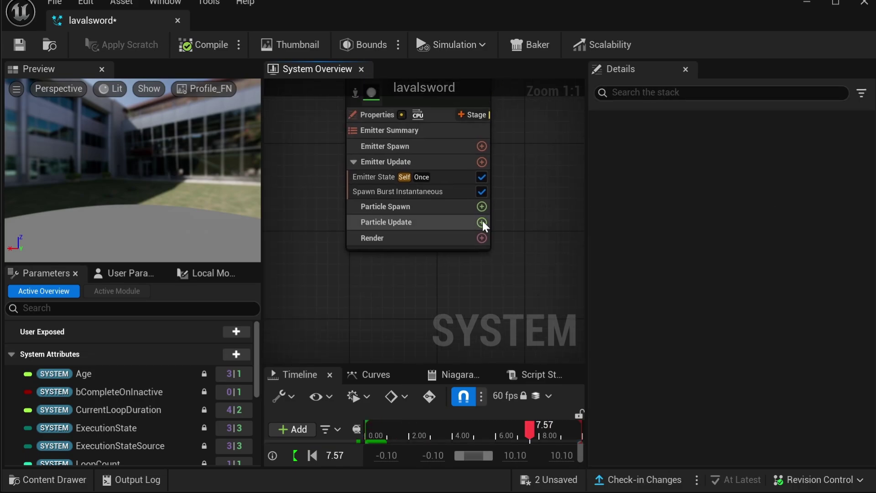
- Add a Static Mesh Location module to Particle Update and set its Mesh Sampling Type to Sockets
{"action": "left_click", "coordinate": [482, 222]}
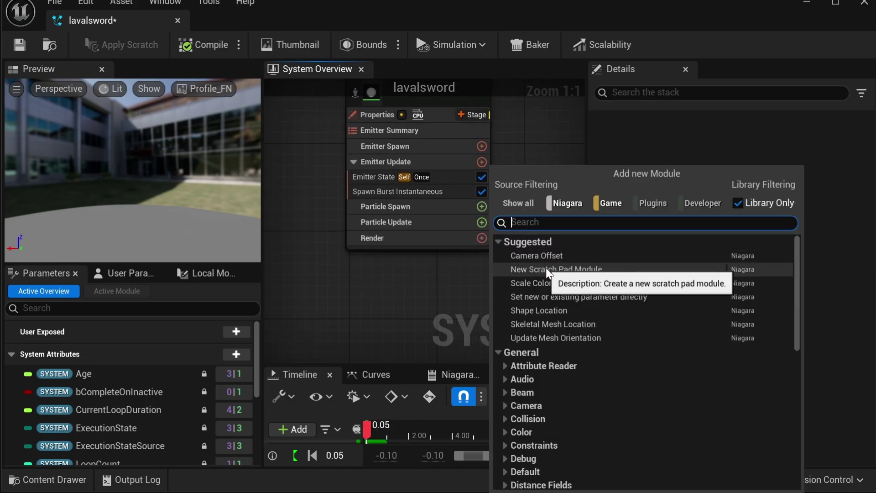
{"action": "type", "text": "static"}
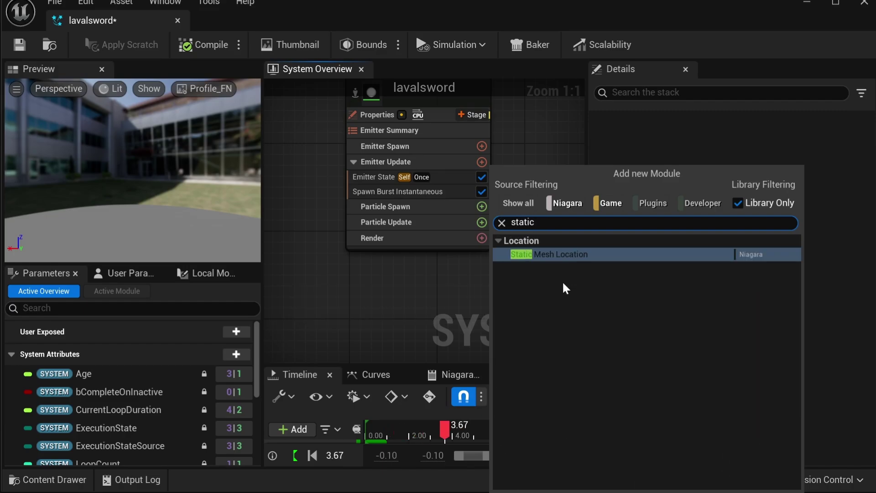
{"action": "left_click", "coordinate": [569, 257]}
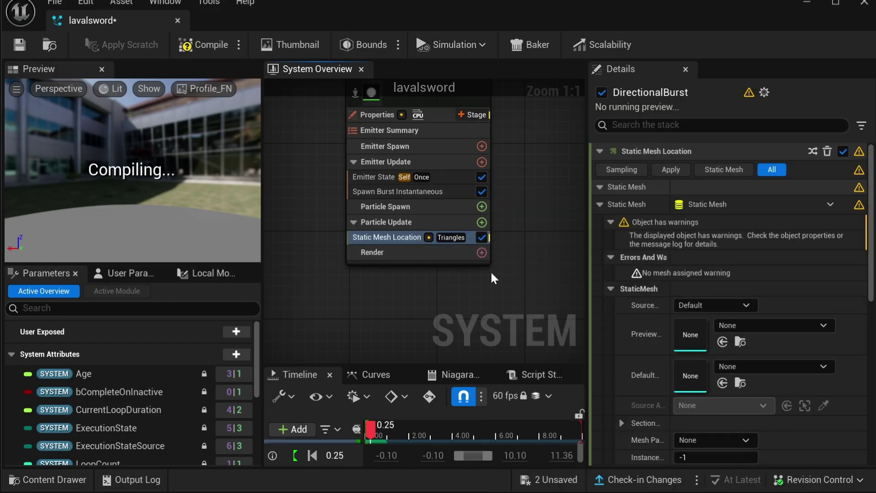
{"action": "left_click", "coordinate": [452, 238]}
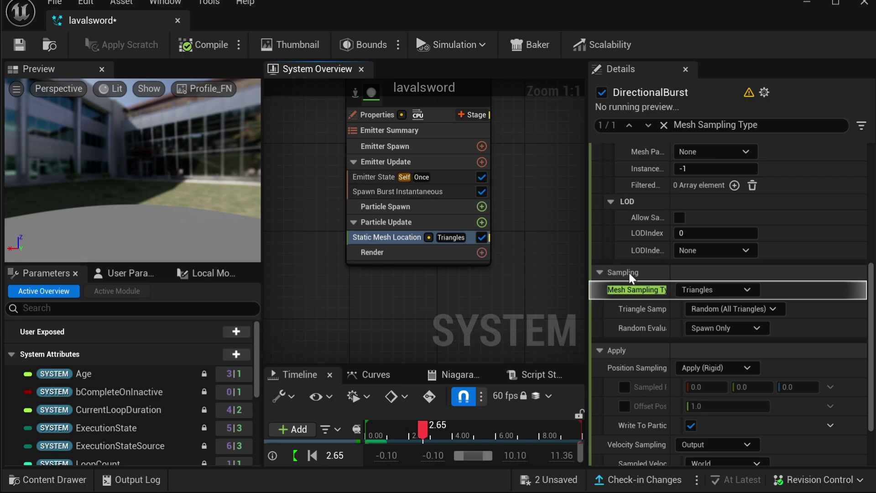
{"action": "left_click", "coordinate": [715, 290]}
{"action": "left_click", "coordinate": [709, 326]}
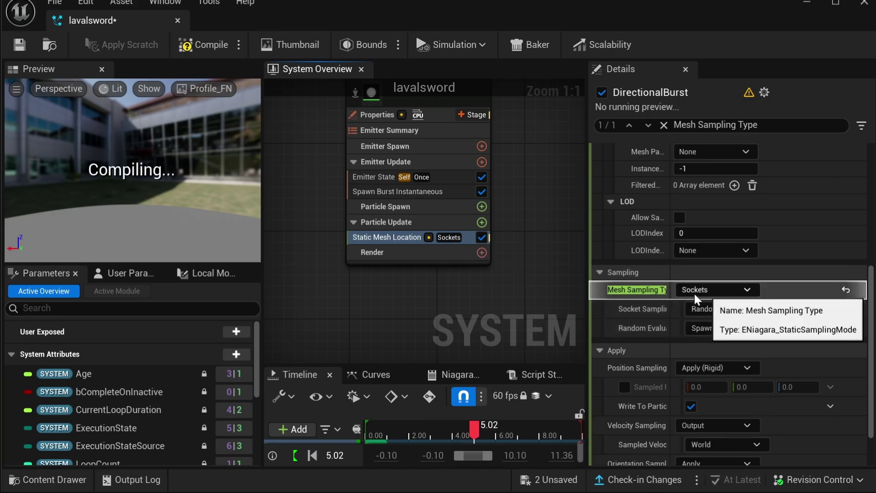
- Add a Mesh Renderer to the emitter, assign the Swords_GroupLavaSword mesh to it, and save the system
{"action": "left_click", "coordinate": [482, 253]}
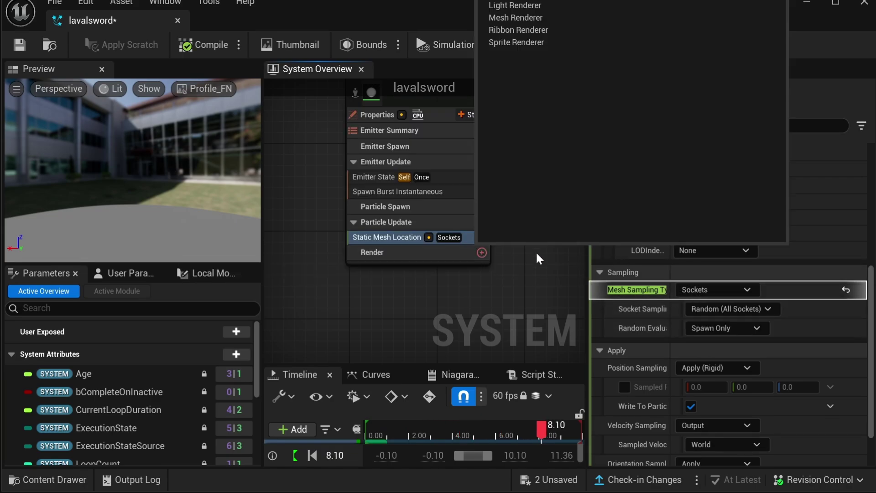
{"action": "left_click", "coordinate": [521, 20]}
{"action": "left_click", "coordinate": [600, 170]}
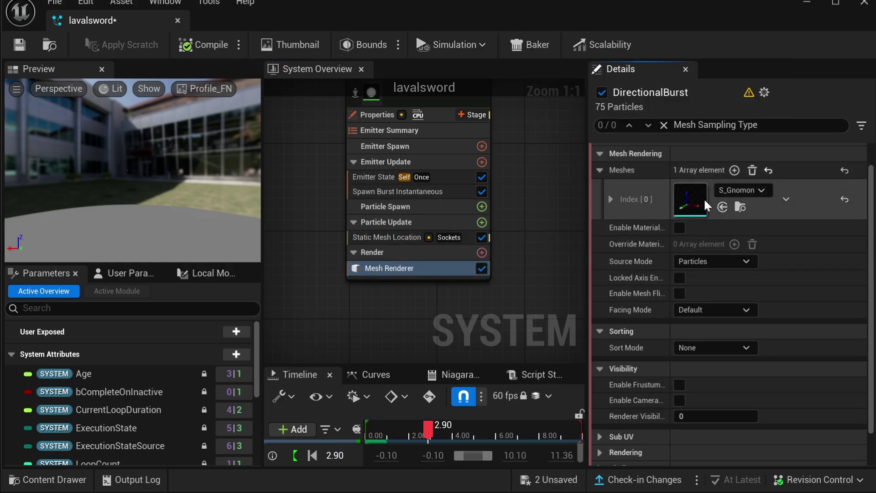
{"action": "left_click", "coordinate": [707, 206]}
{"action": "type", "text": "lava"}
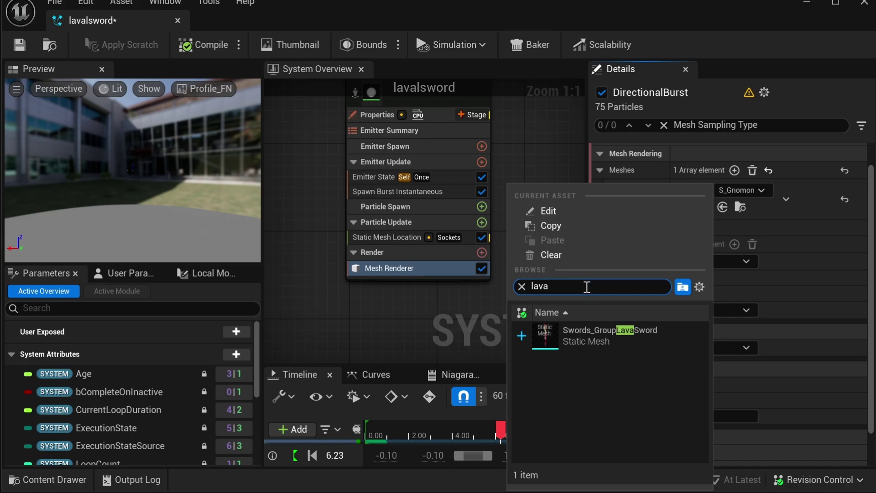
{"action": "left_click", "coordinate": [617, 347]}
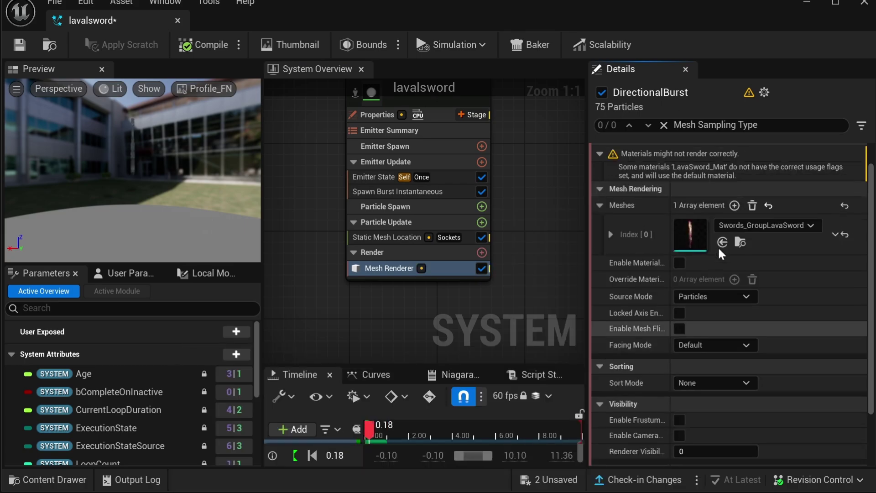
{"action": "left_click_drag", "start_coordinate": [144, 182], "coordinate": [246, 195]}
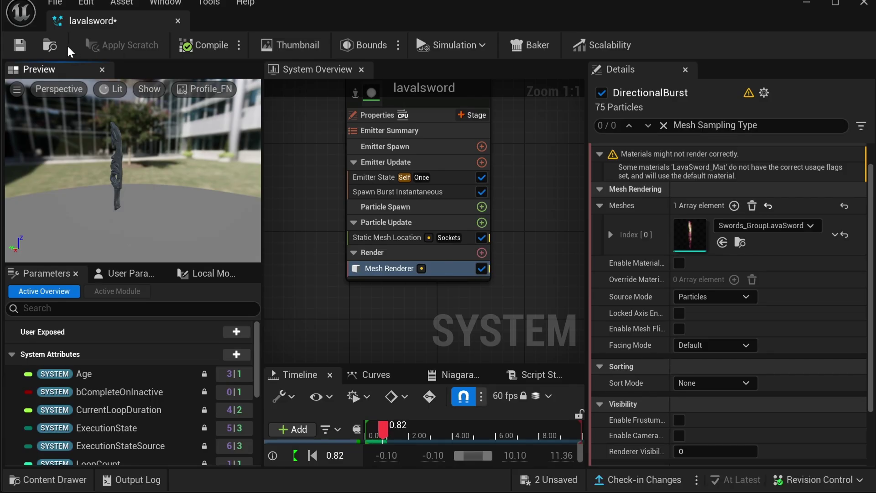
{"action": "left_click", "coordinate": [34, 9]}
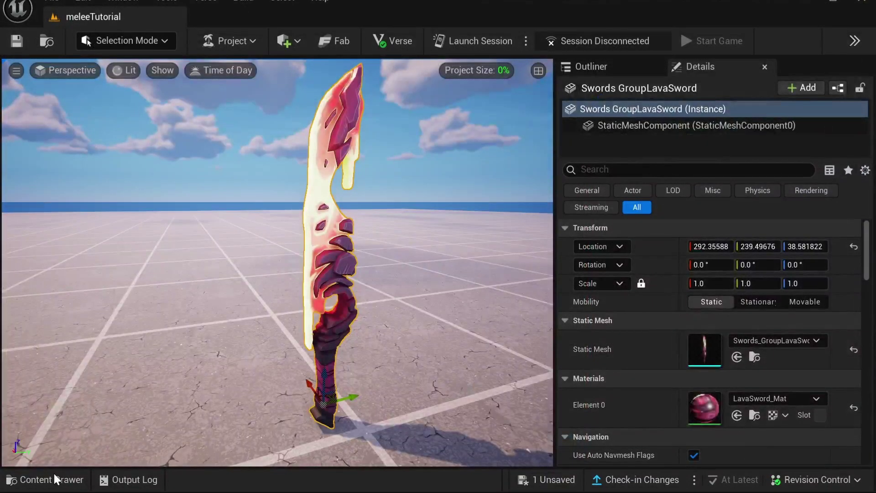
- Enable Used with Niagara Mesh Particles on the source folder's LavaSword_Mat material, then apply, save and close it
{"action": "left_click", "coordinate": [54, 478]}
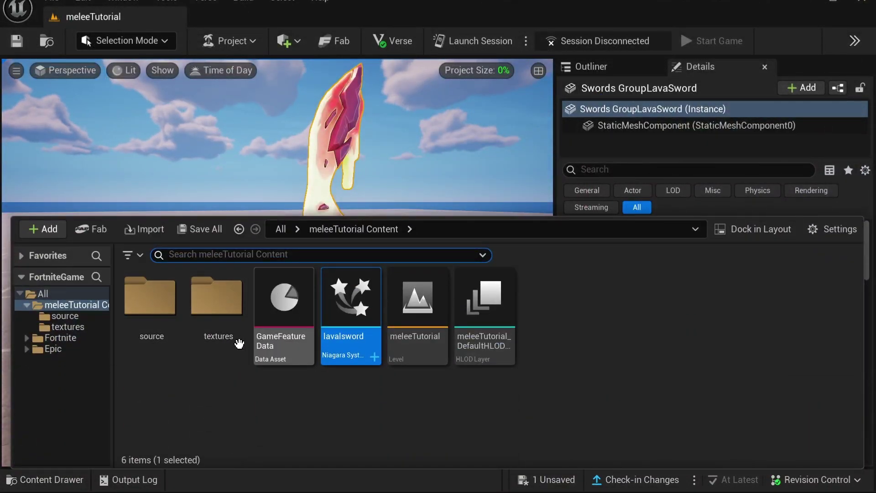
{"action": "double_click", "coordinate": [160, 336]}
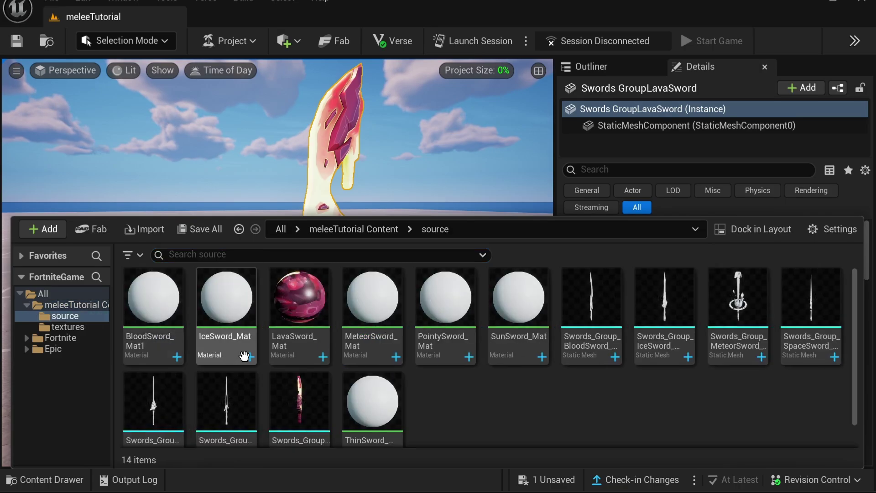
{"action": "double_click", "coordinate": [312, 336]}
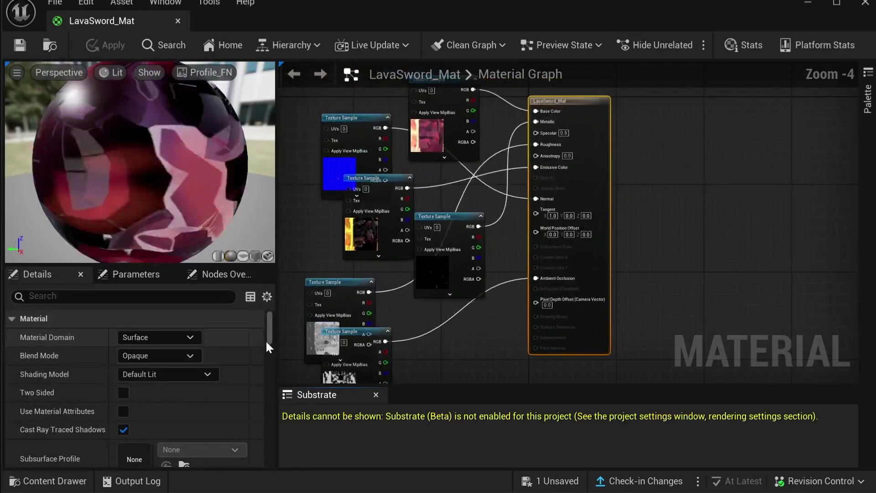
{"action": "left_click_drag", "start_coordinate": [265, 339], "coordinate": [272, 442]}
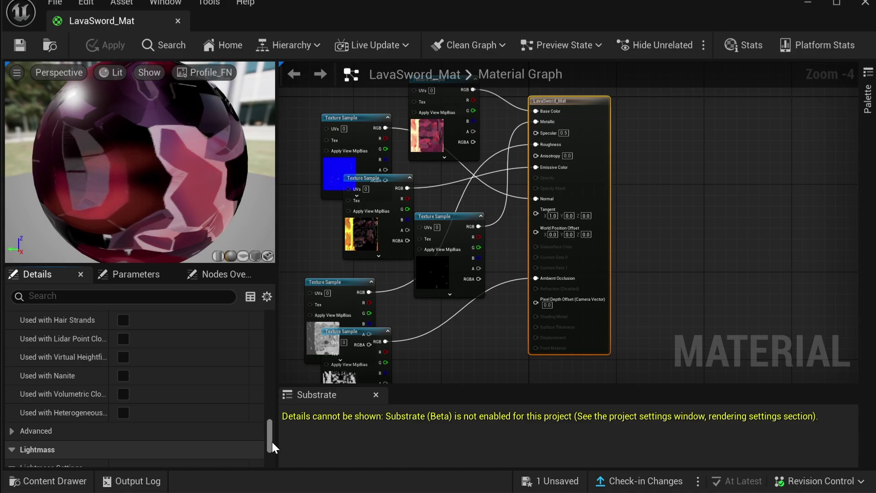
{"action": "left_click", "coordinate": [145, 292]}
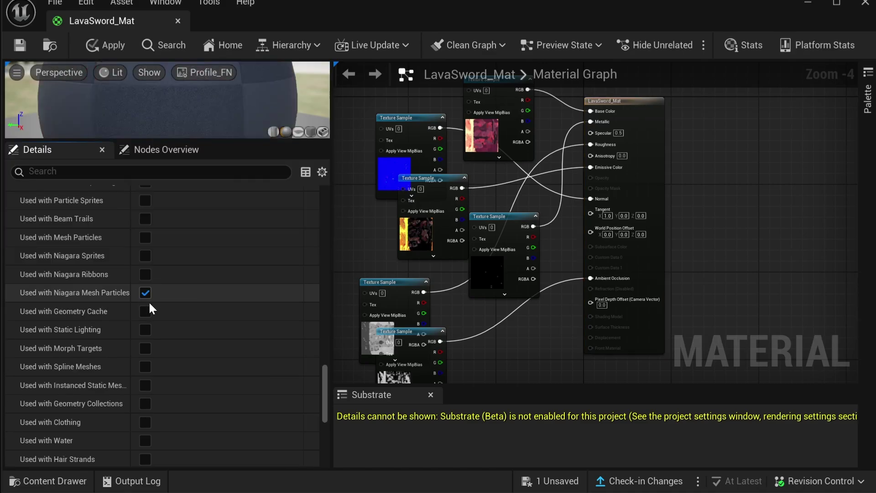
{"action": "left_click", "coordinate": [113, 46]}
{"action": "left_click", "coordinate": [23, 46]}
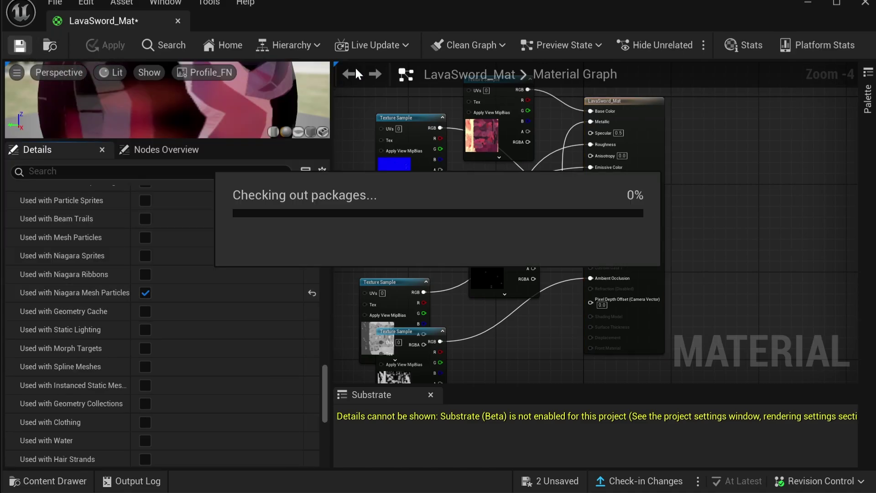
{"action": "left_click", "coordinate": [865, 5]}
- Reopen the lavalsword Niagara system and examine the textured sword in its preview
{"action": "left_click", "coordinate": [48, 479]}
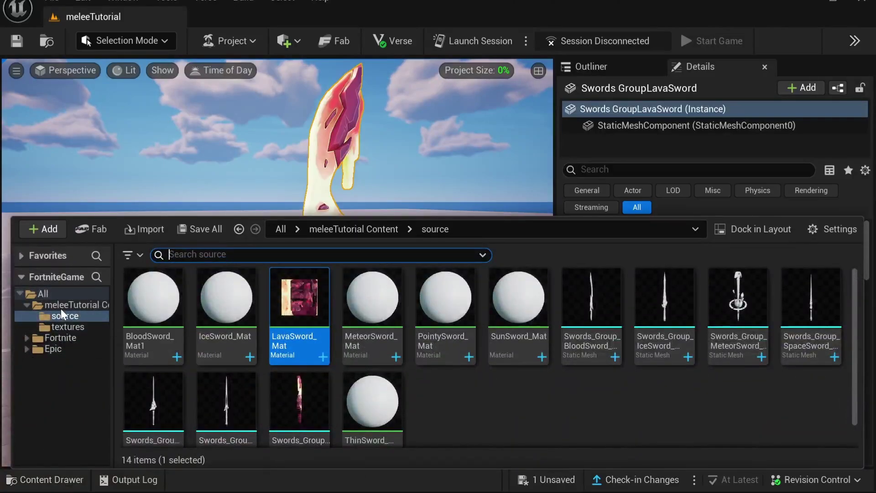
{"action": "left_click", "coordinate": [69, 305]}
{"action": "left_click", "coordinate": [350, 328]}
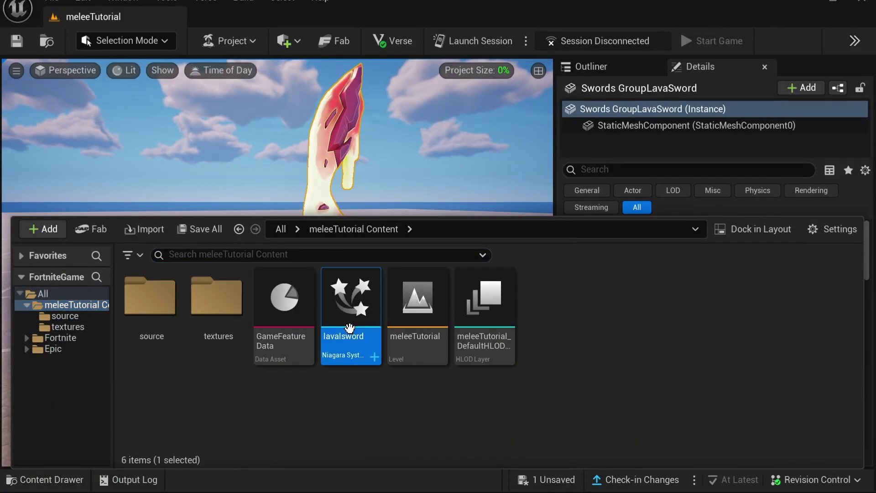
{"action": "double_click", "coordinate": [349, 328]}
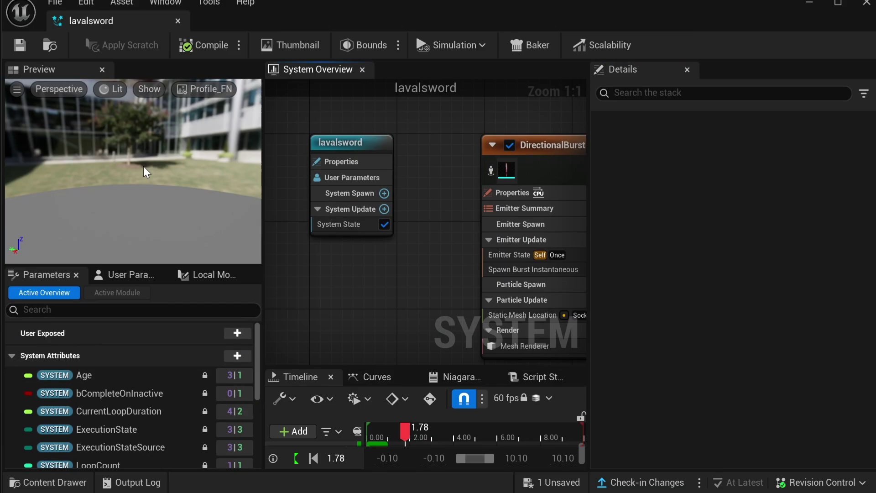
{"action": "left_click_drag", "start_coordinate": [144, 167], "coordinate": [46, 155]}
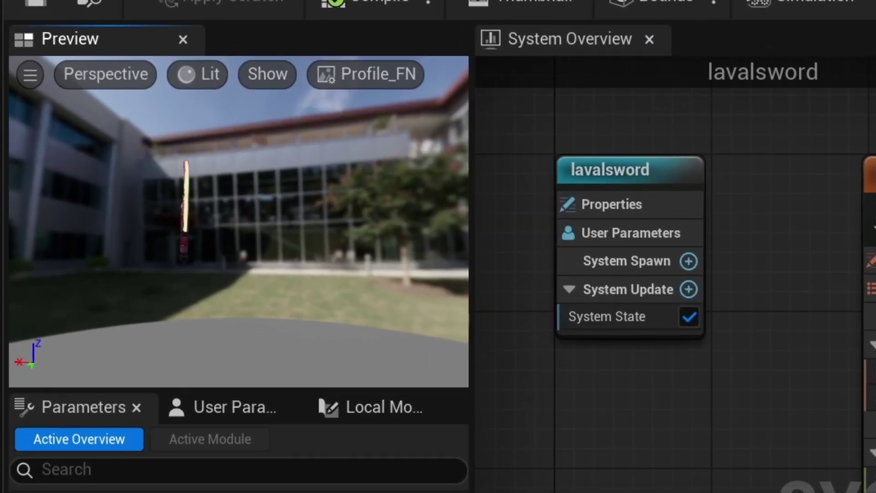
{"action": "left_click_drag", "start_coordinate": [294, 261], "coordinate": [320, 262]}
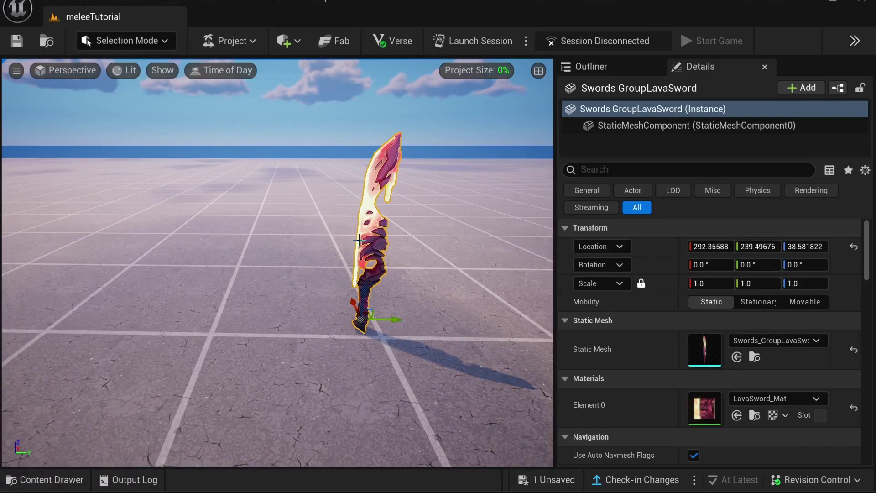
- Delete the placed lava sword mesh from the level and place a VFX Powerup device on the ground
{"action": "key", "text": "Delete"}
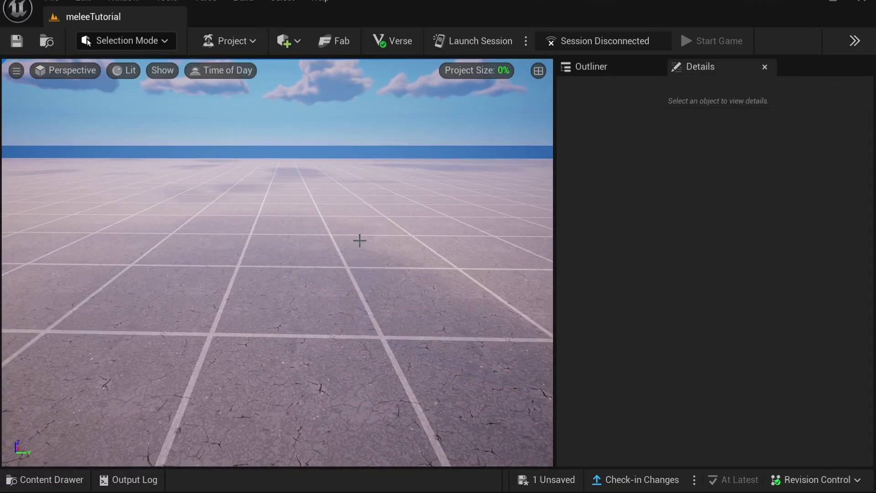
{"action": "right_click_drag", "start_coordinate": [472, 273], "coordinate": [430, 274]}
{"action": "left_click", "coordinate": [42, 293]}
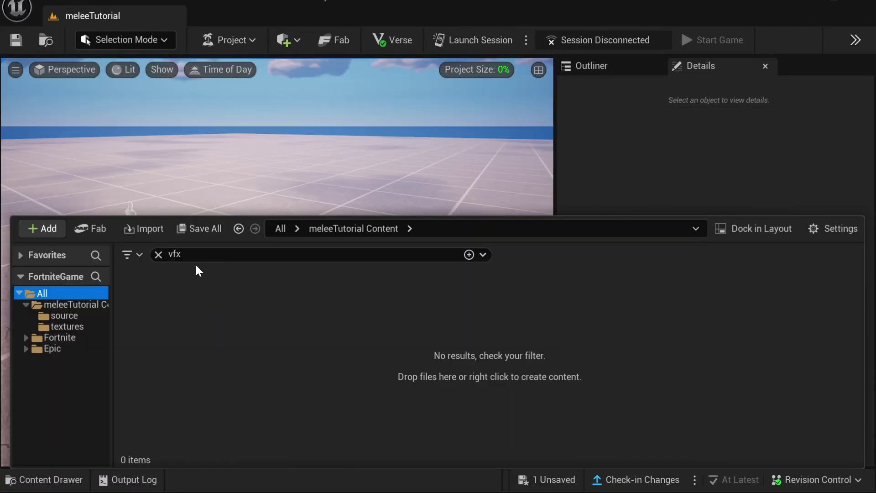
{"action": "left_click_drag", "start_coordinate": [183, 254], "coordinate": [169, 252]}
{"action": "left_click", "coordinate": [158, 255]}
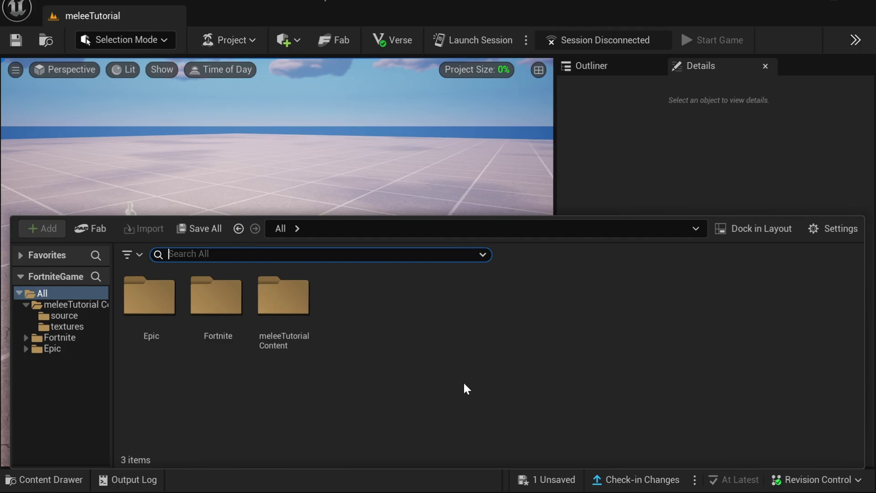
{"action": "type", "text": "vf"}
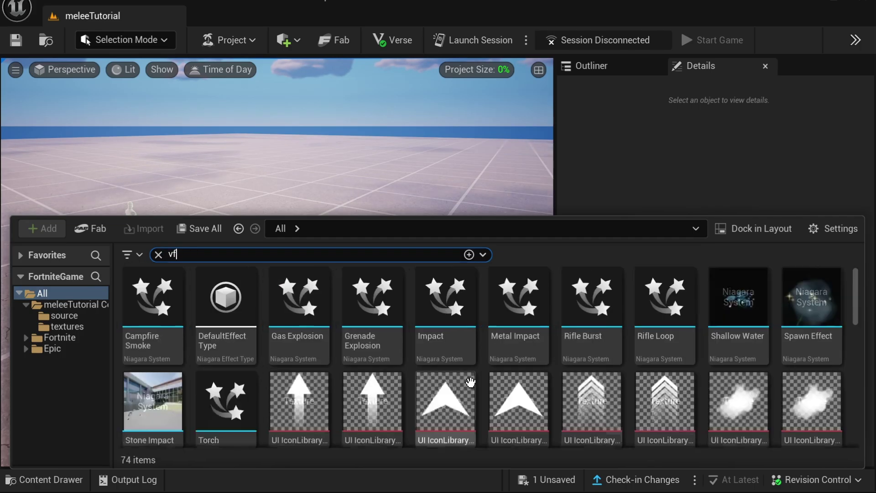
{"action": "type", "text": "x"}
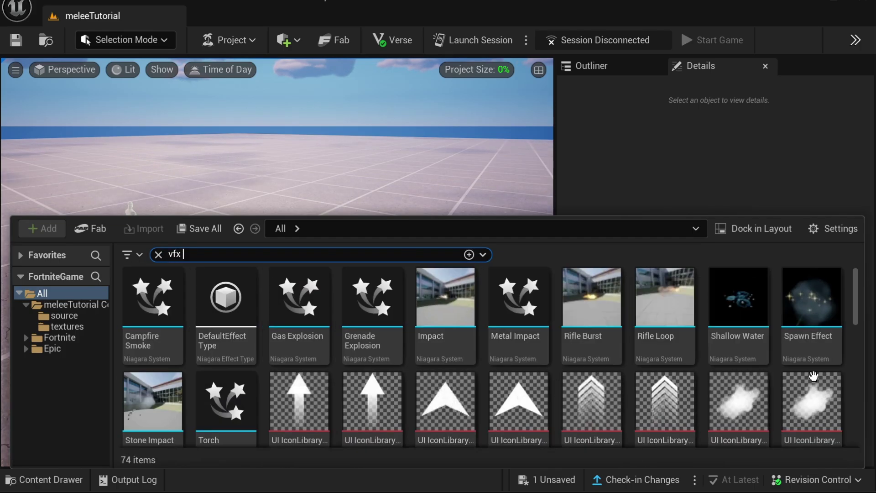
{"action": "left_click_drag", "start_coordinate": [857, 324], "coordinate": [856, 434]}
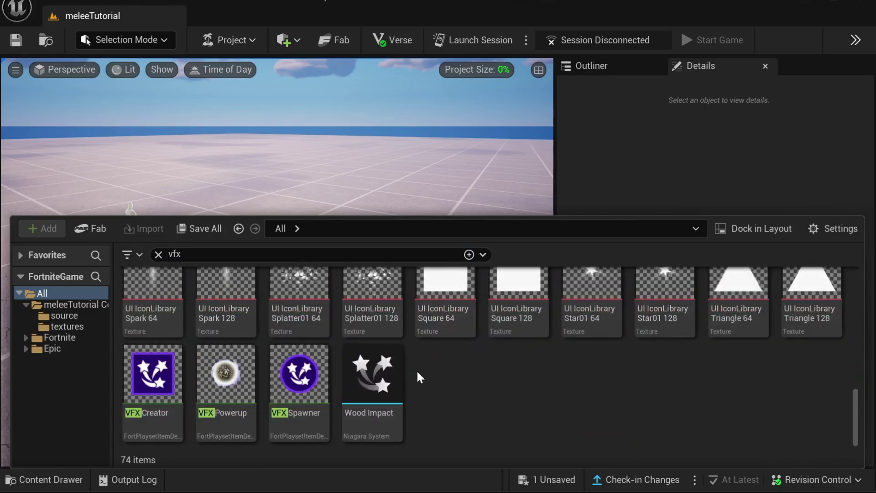
{"action": "left_click_drag", "start_coordinate": [231, 398], "coordinate": [315, 175]}
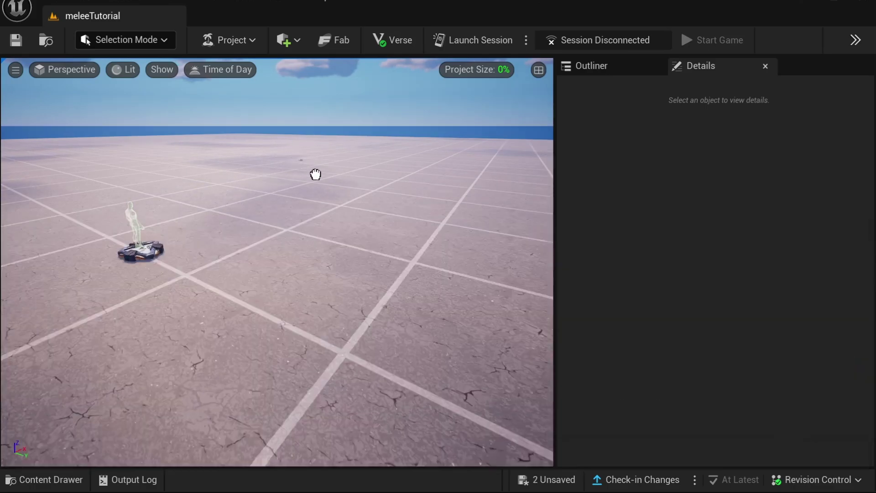
- Raise the VFX Powerup device to a height of about 45.7 above the ground
{"action": "left_click_drag", "start_coordinate": [290, 314], "coordinate": [290, 314]}
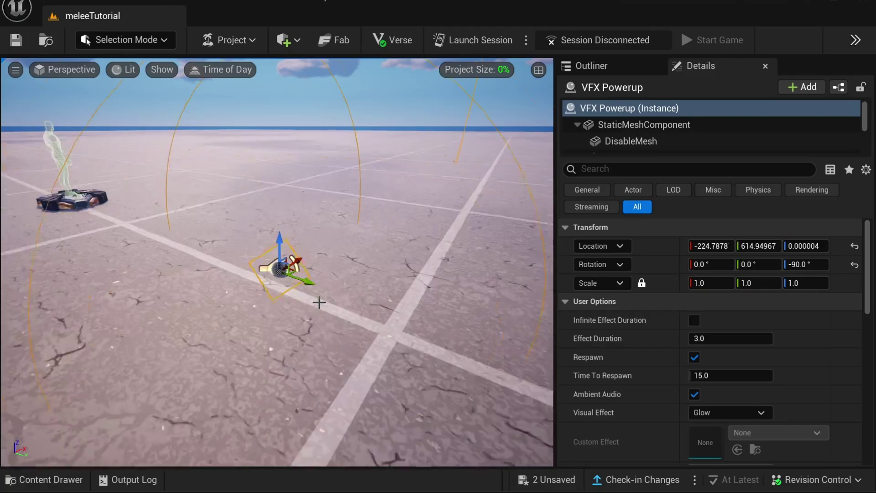
{"action": "key", "text": "f"}
{"action": "left_click_drag", "start_coordinate": [277, 232], "coordinate": [278, 192]}
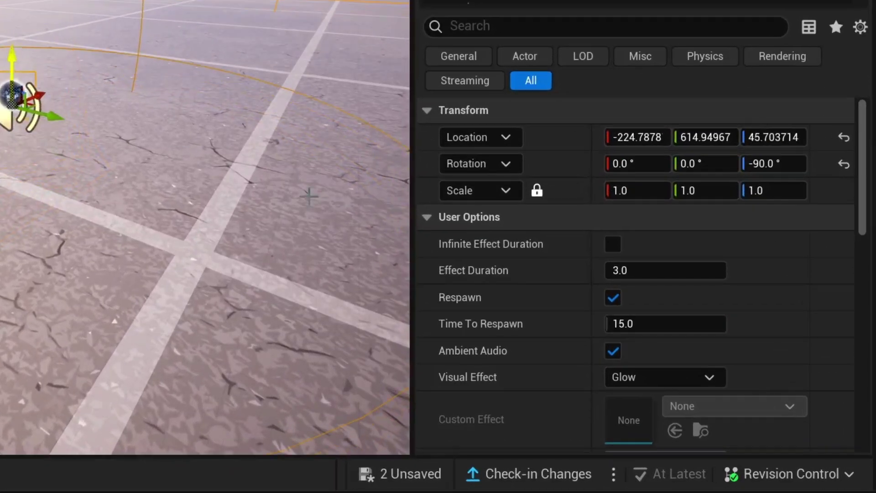
- Enable Infinite Effect Duration on the VFX Powerup, turn off Ambient Audio, and set Time To Respawn to 0.0
{"action": "left_click", "coordinate": [613, 244]}
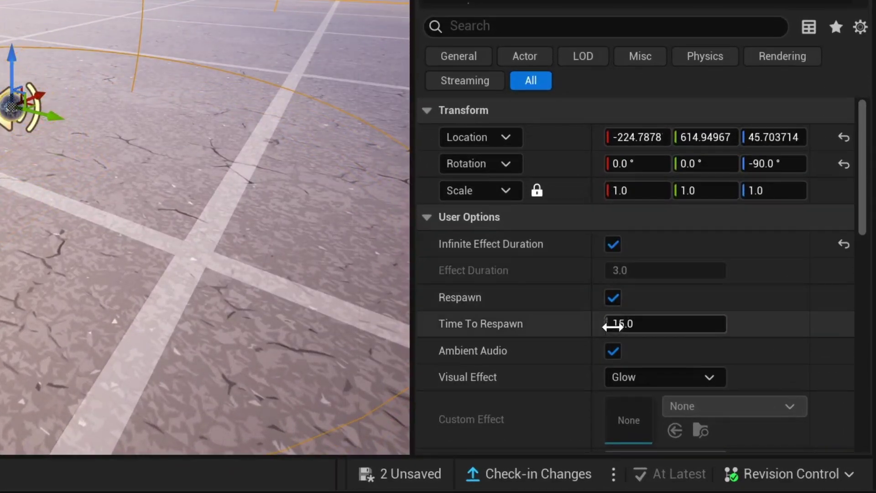
{"action": "left_click", "coordinate": [613, 352]}
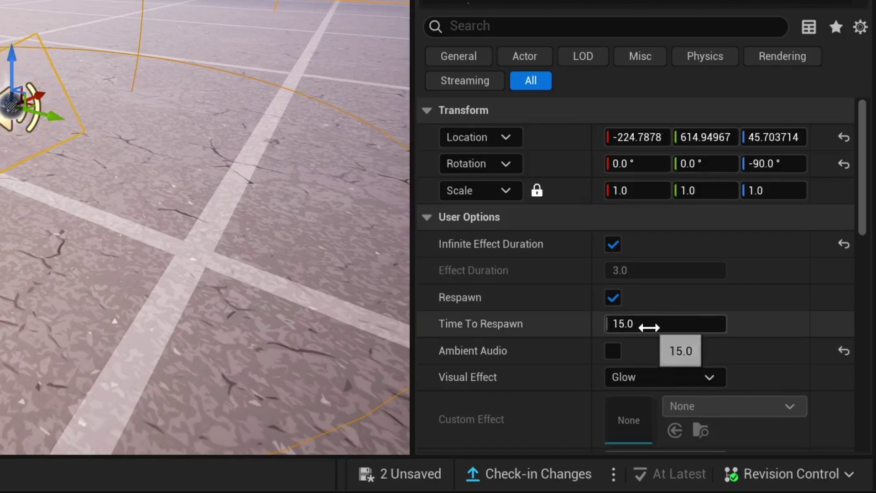
{"action": "scroll", "coordinate": [644, 310], "scroll_direction": "down", "scroll_amount": 3}
- Set the VFX Powerup's Visual Effect to Custom Effect and assign the lavalsword Niagara system to it
{"action": "left_click", "coordinate": [637, 285]}
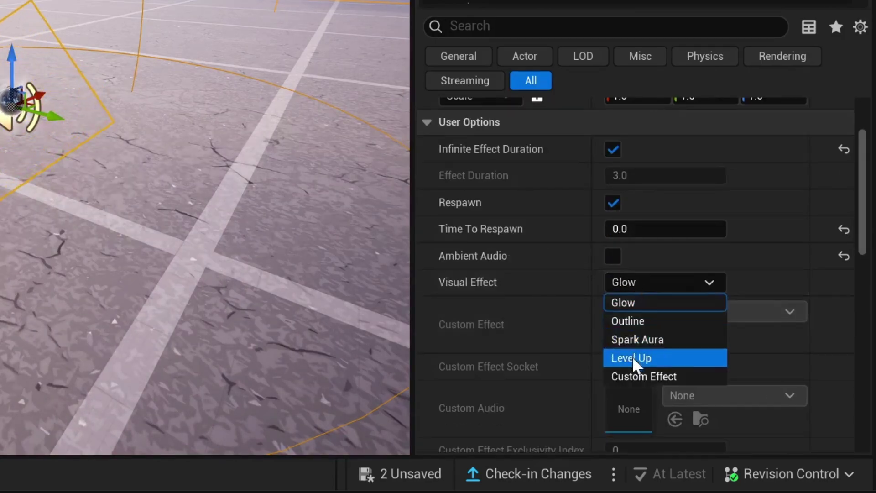
{"action": "left_click", "coordinate": [639, 376]}
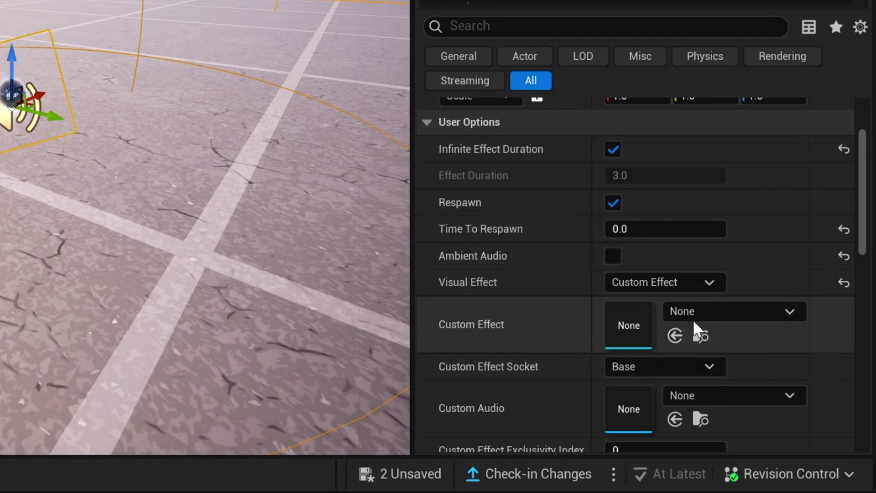
{"action": "left_click", "coordinate": [707, 313]}
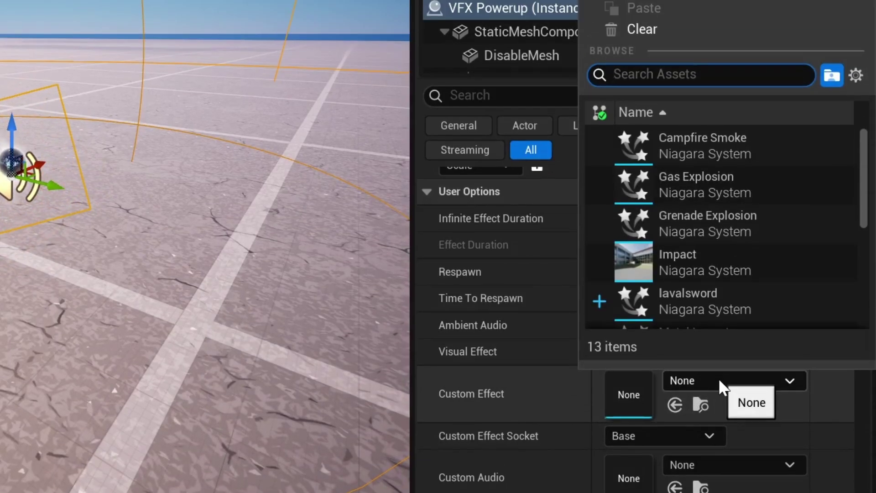
{"action": "type", "text": "lava"}
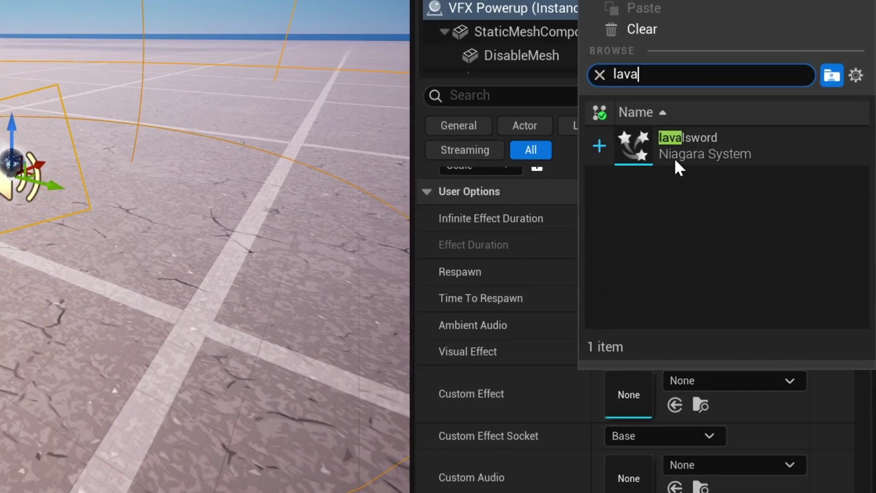
{"action": "left_click", "coordinate": [704, 162]}
- Set the VFX Powerup's Custom Effect Socket to RightHand and look through its remaining options
{"action": "scroll", "coordinate": [684, 388], "scroll_direction": "down", "scroll_amount": 2}
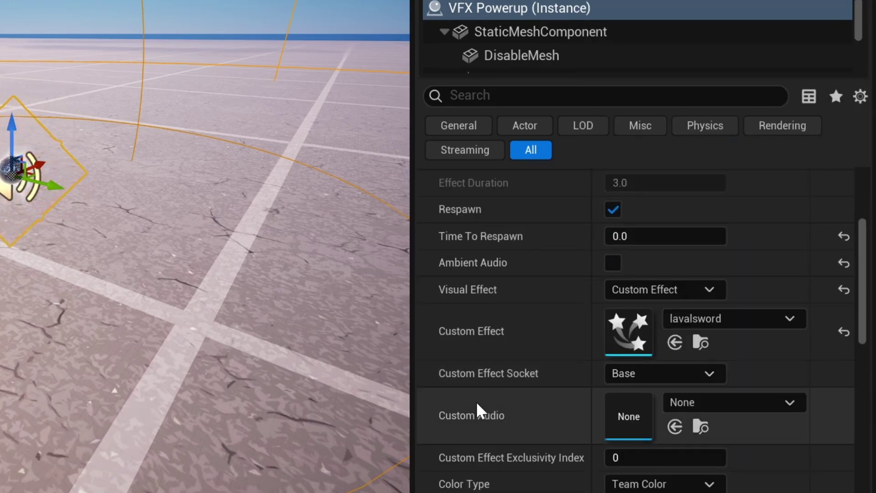
{"action": "left_click", "coordinate": [648, 379]}
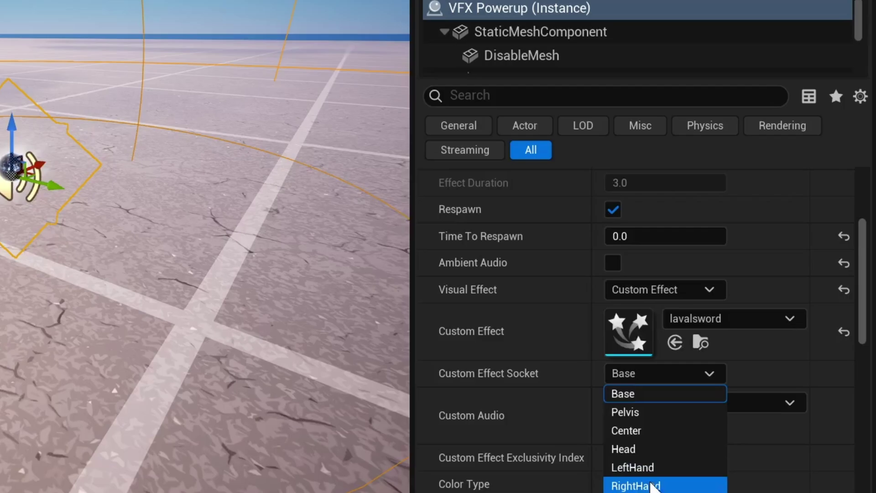
{"action": "left_click", "coordinate": [655, 486]}
{"action": "scroll", "coordinate": [591, 422], "scroll_direction": "down", "scroll_amount": 3}
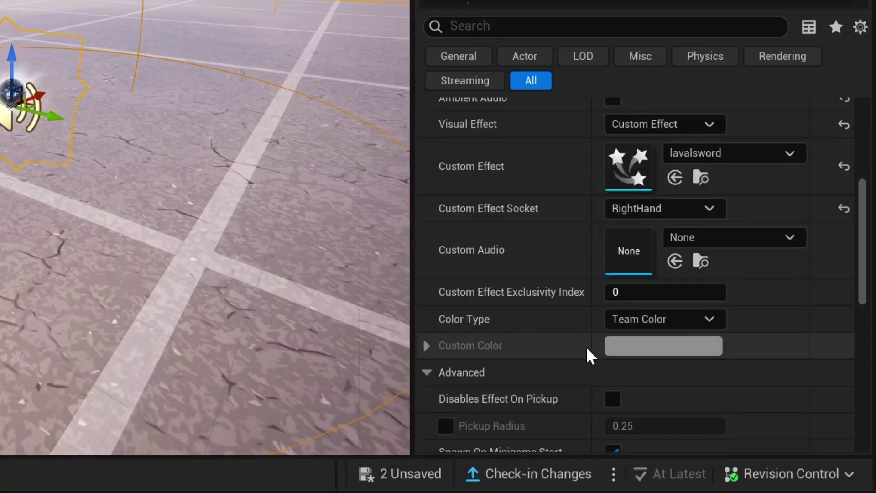
{"action": "scroll", "coordinate": [591, 355], "scroll_direction": "down", "scroll_amount": 6}
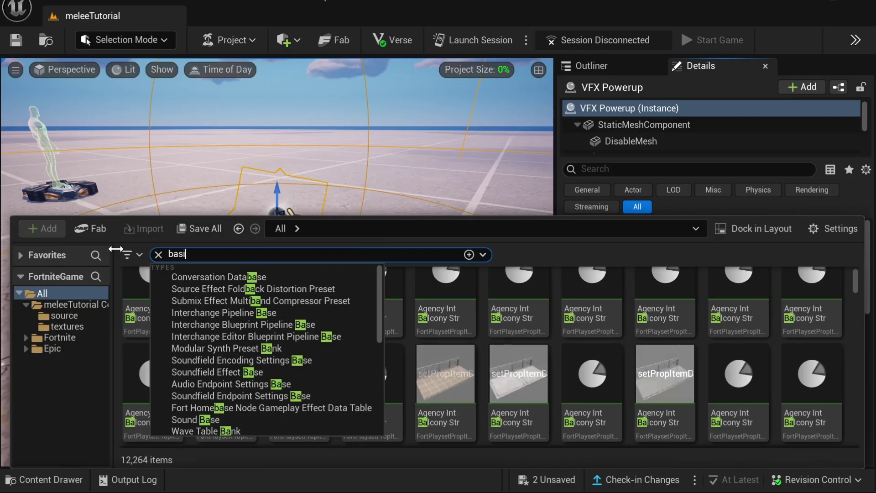
- Find the Basic Sword item and place it in the level near the player spawn pad
{"action": "type", "text": "c sword"}
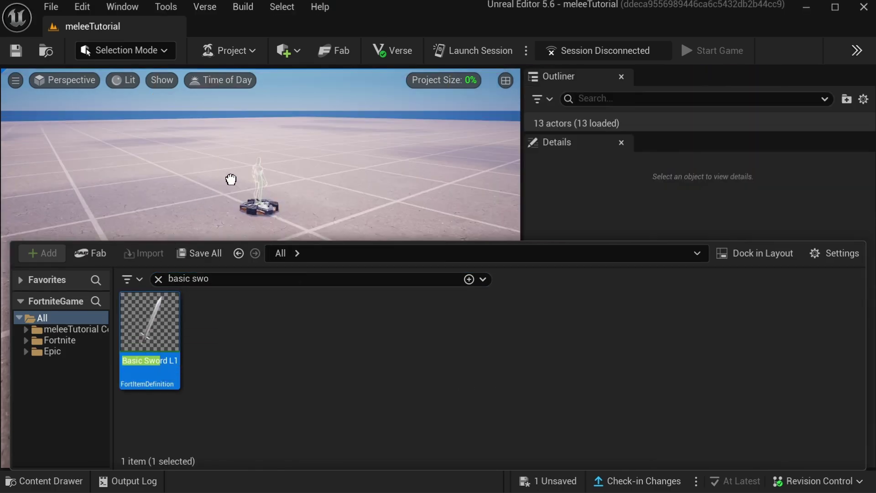
{"action": "left_click_drag", "start_coordinate": [147, 323], "coordinate": [343, 272]}
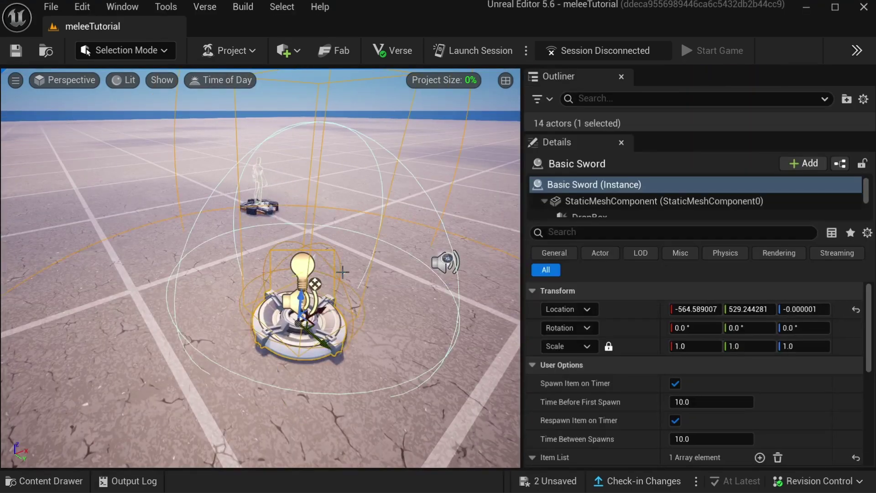
{"action": "right_click_drag", "start_coordinate": [342, 272], "coordinate": [388, 272]}
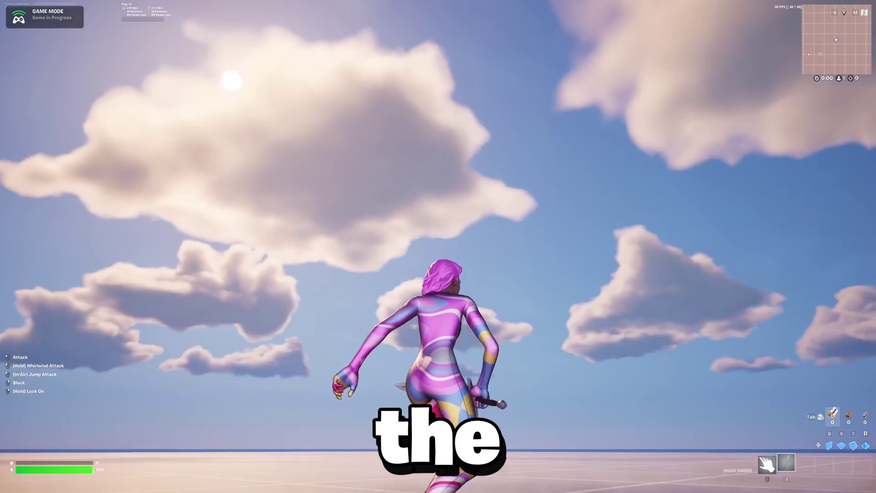
- Swing the Basic Sword in the running game session to test its melee attacks
{"action": "left_click", "coordinate": [438, 246]}
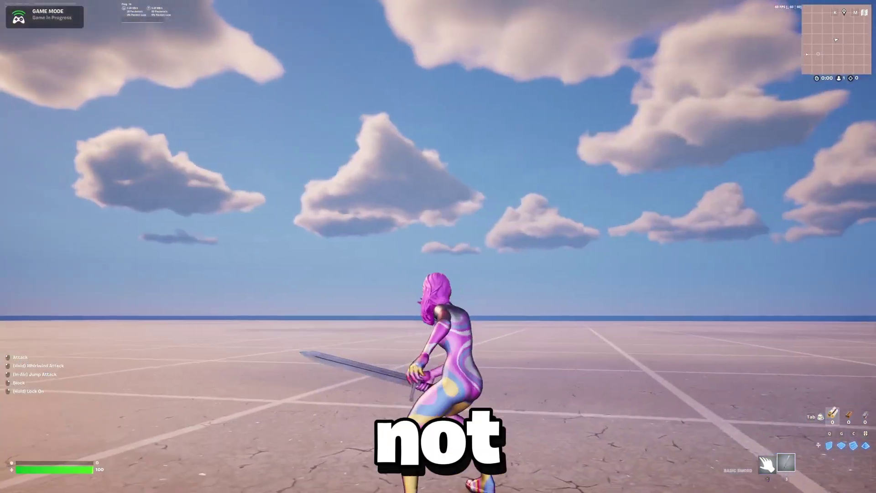
{"action": "left_click", "coordinate": [438, 247]}
{"action": "left_click", "coordinate": [439, 246]}
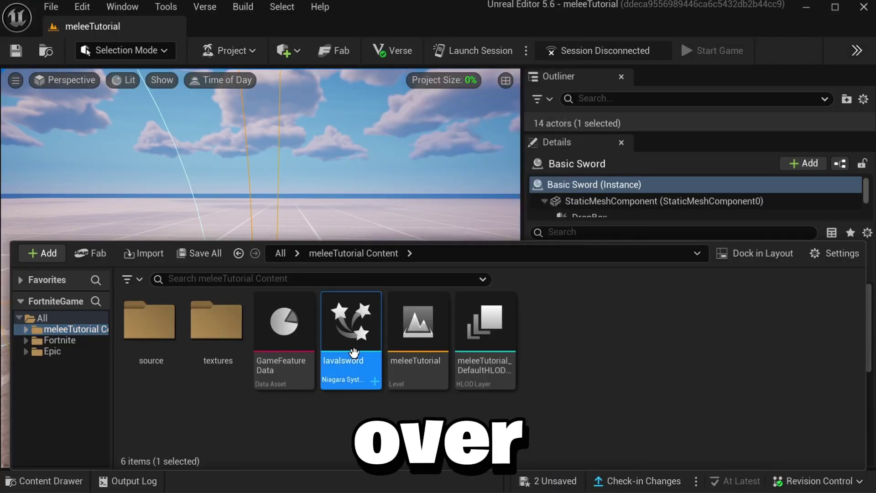
- Open the lavalsword Niagara system and adjust the X pivot offset of the Mesh Renderer's sword mesh against an enlarged preview
{"action": "double_click", "coordinate": [354, 353]}
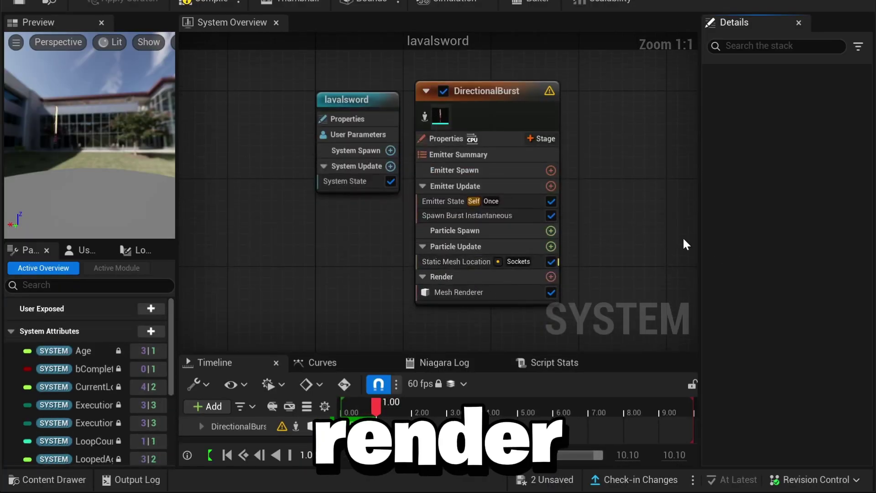
{"action": "left_click", "coordinate": [492, 292]}
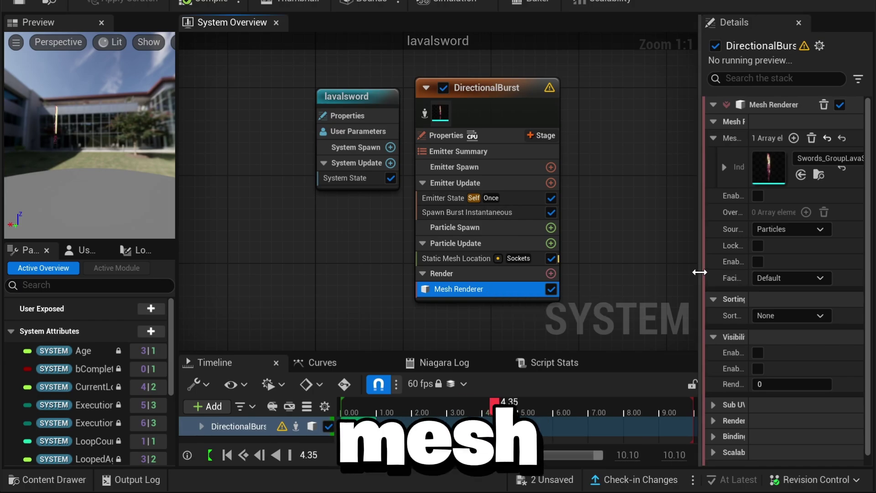
{"action": "left_click_drag", "start_coordinate": [700, 272], "coordinate": [612, 271]}
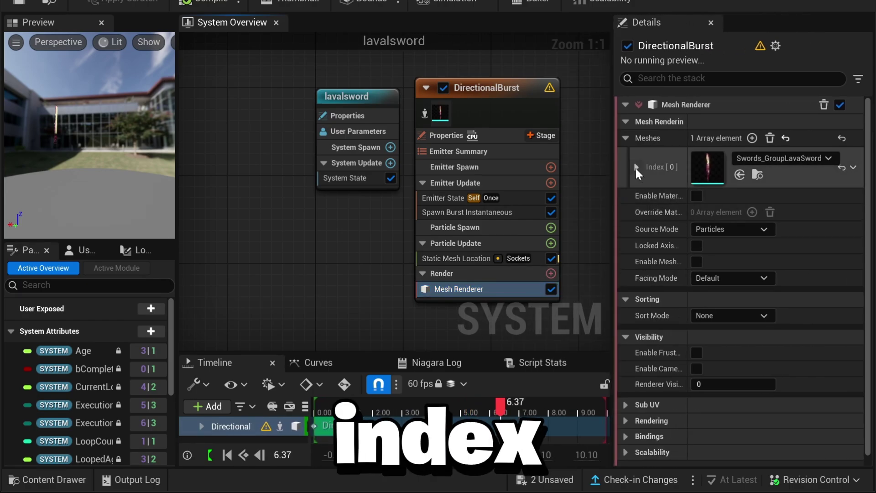
{"action": "left_click", "coordinate": [637, 167]}
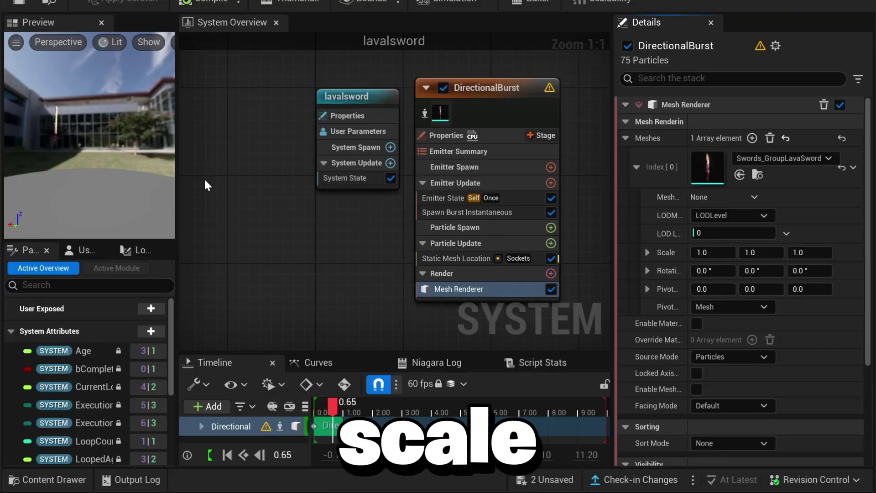
{"action": "left_click_drag", "start_coordinate": [91, 166], "coordinate": [121, 167]}
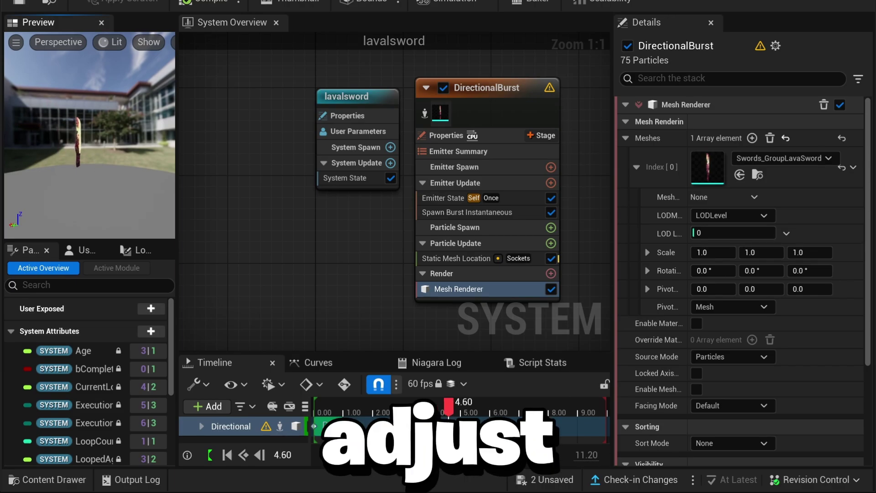
{"action": "left_click_drag", "start_coordinate": [177, 155], "coordinate": [406, 172]}
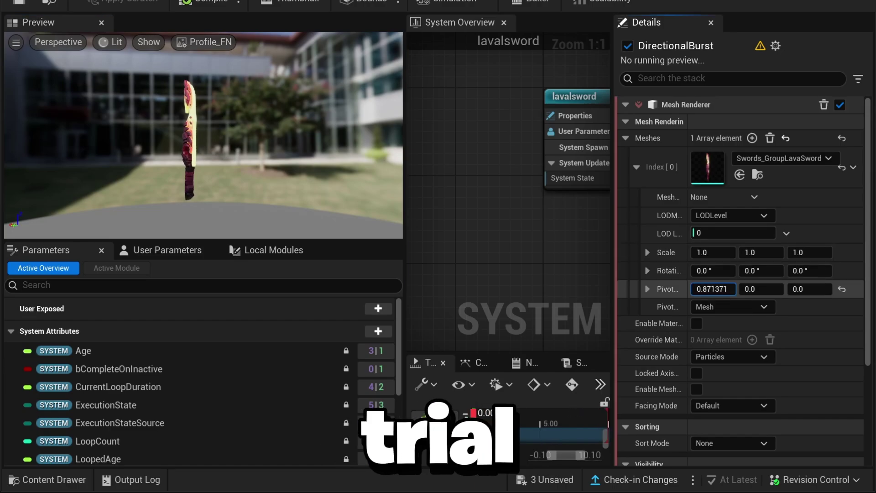
{"action": "left_click_drag", "start_coordinate": [713, 289], "coordinate": [731, 289]}
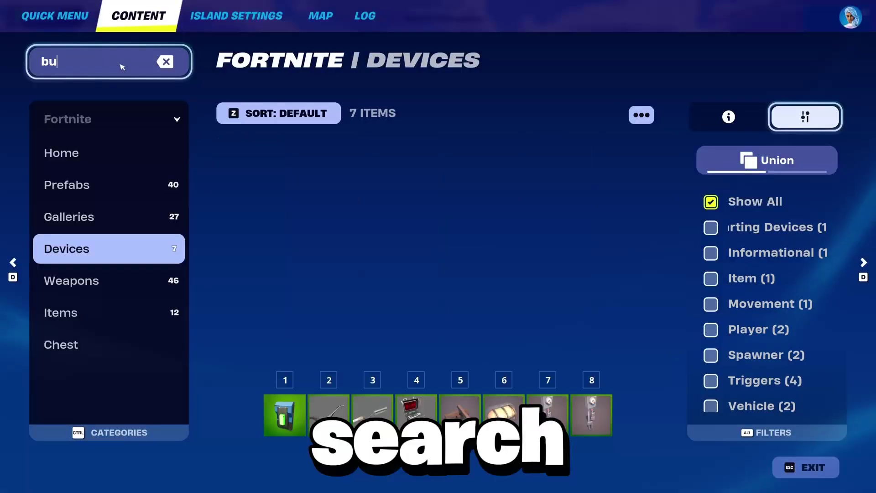
- Place a Button device at the sword display in Fortnite's edit mode and review its modified customization options
{"action": "type", "text": "tto"}
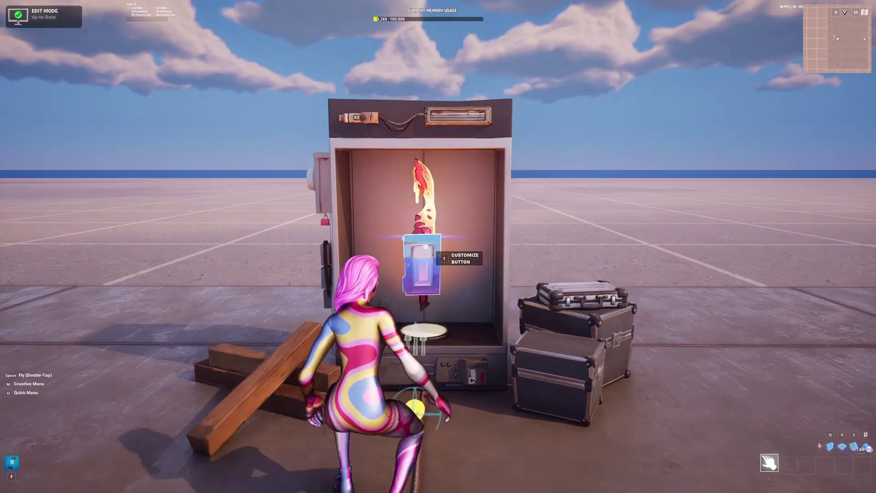
{"action": "key", "text": "e"}
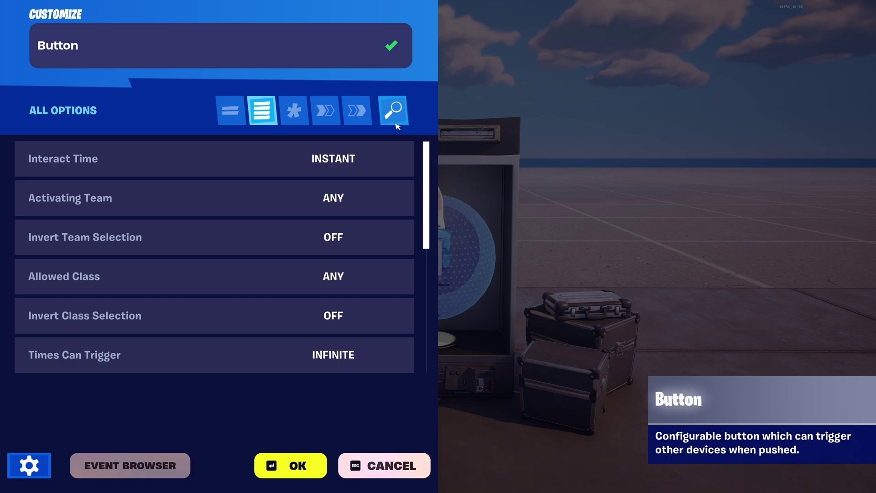
{"action": "left_click", "coordinate": [306, 111]}
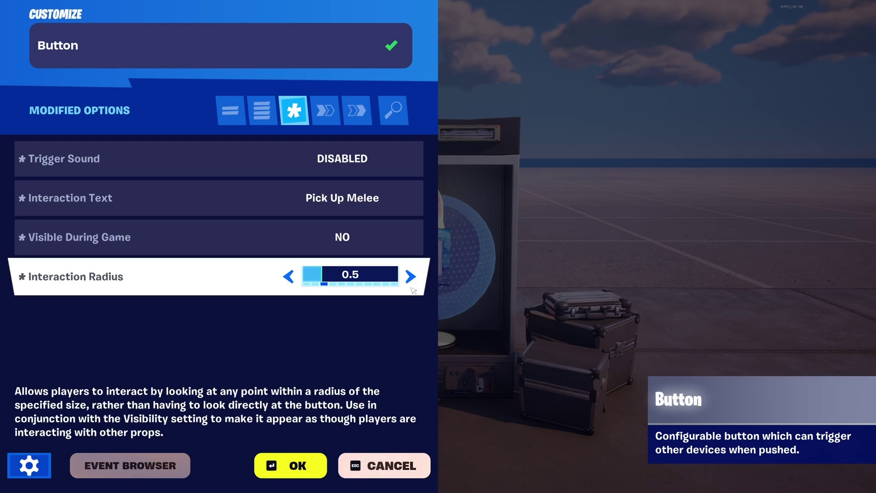
{"action": "key", "text": "Escape"}
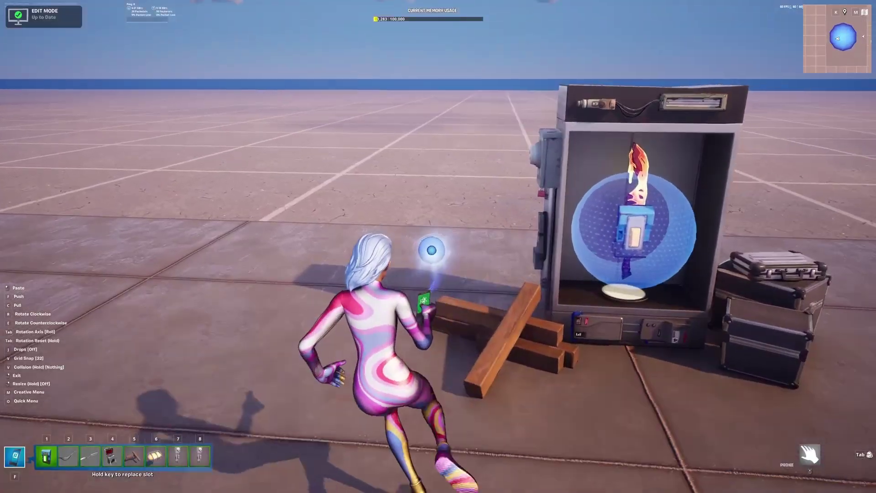
- Put away the building phone and walk up to the VFX Powerup device beside the sword display
{"action": "key", "text": "f"}
{"action": "key", "text": "d"}
{"action": "key", "text": "f"}
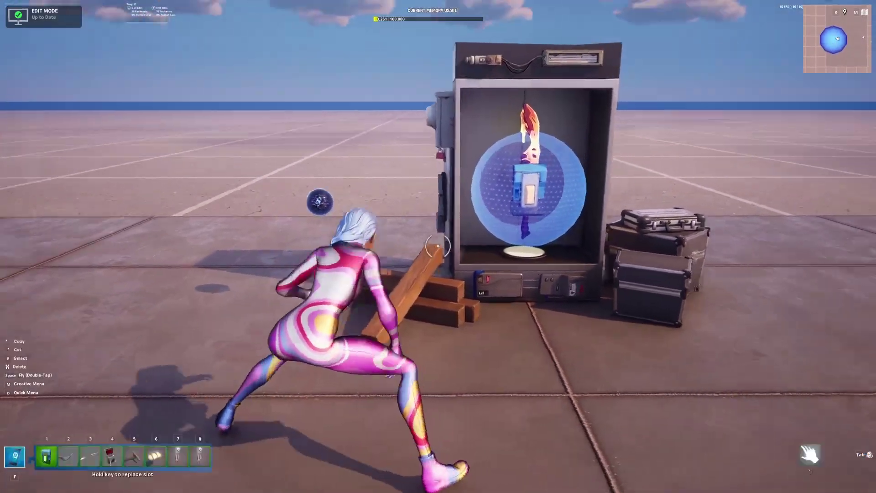
{"action": "key", "text": "a"}
{"action": "key", "text": "ctrl"}
{"action": "key", "text": "f"}
{"action": "key", "text": "ctrl"}
{"action": "key", "text": "a"}
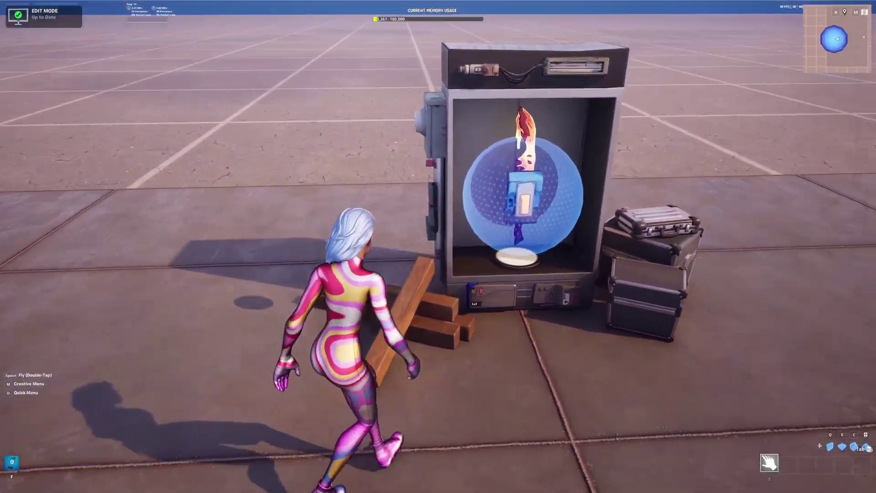
{"action": "key", "text": "d"}
{"action": "key", "text": "a"}
{"action": "key", "text": "d"}
{"action": "key", "text": "a"}
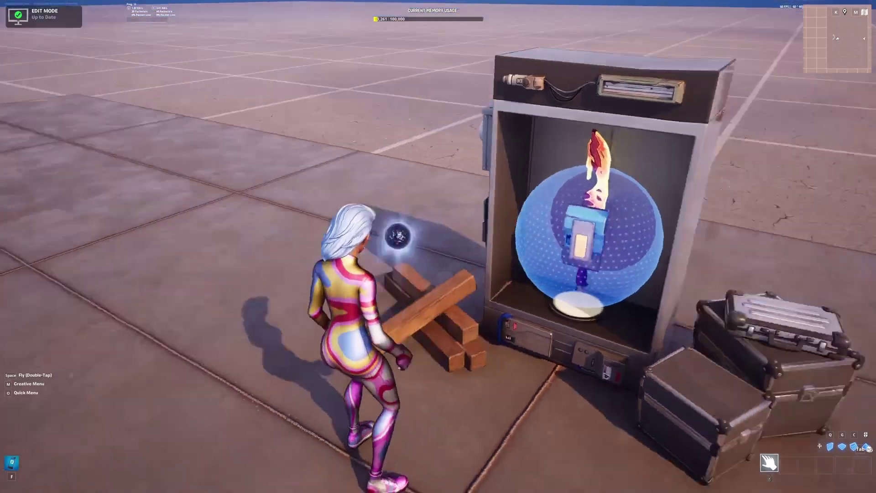
- Bind the VFX Powerup's Pickup function to the Button's On Interact event and apply the customization
{"action": "key", "text": "1"}
{"action": "left_click", "coordinate": [365, 242]}
{"action": "left_click", "coordinate": [179, 264]}
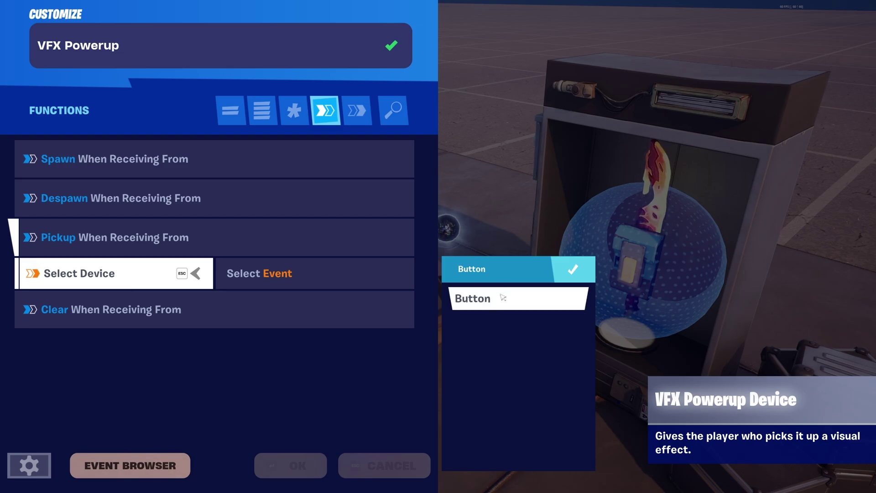
{"action": "left_click", "coordinate": [504, 298]}
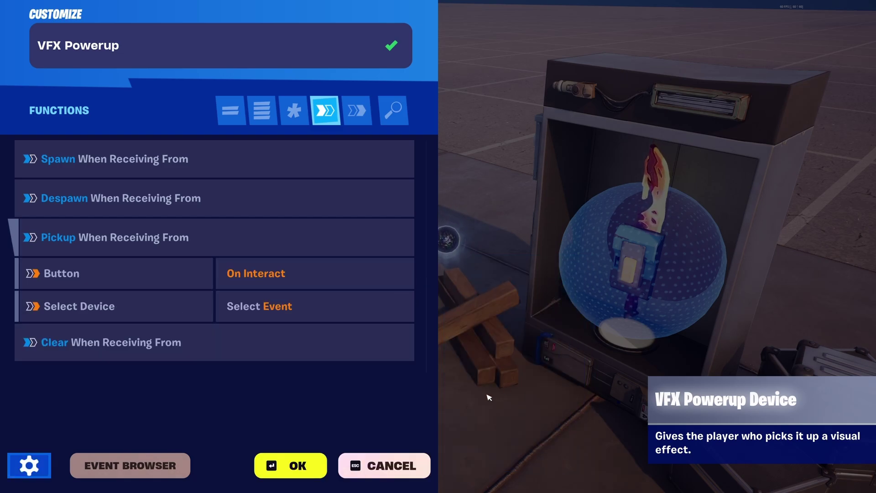
{"action": "left_click", "coordinate": [301, 467]}
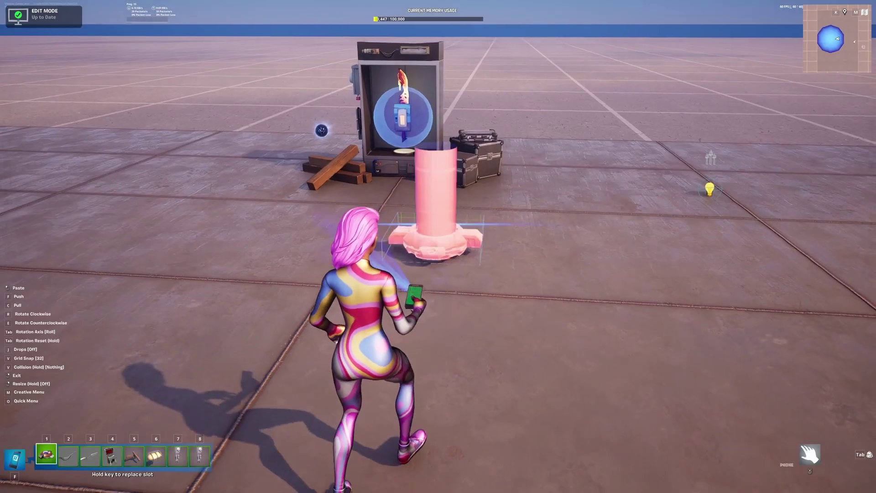
- Place an Item Granter in front of the sword display and bind its Grant Item function to the Button's On Interact event
{"action": "left_click", "coordinate": [439, 246]}
{"action": "key", "text": "w"}
{"action": "key", "text": "e"}
{"action": "left_click", "coordinate": [382, 245]}
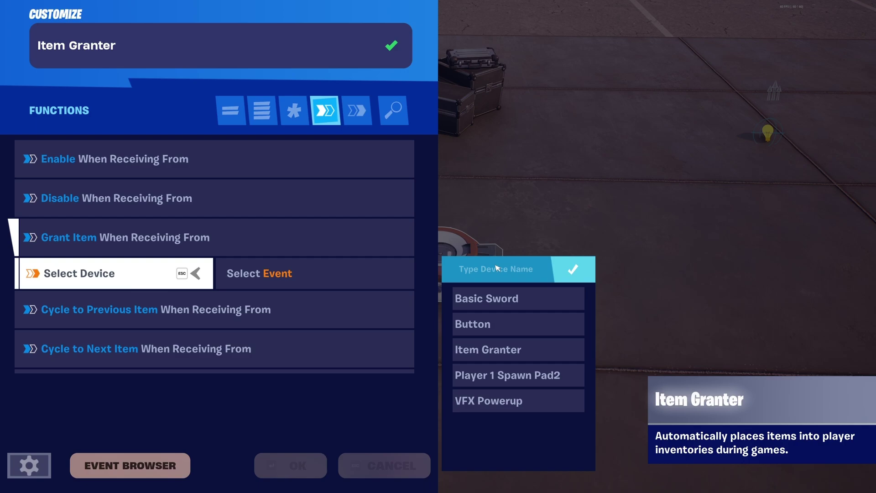
{"action": "left_click", "coordinate": [497, 322]}
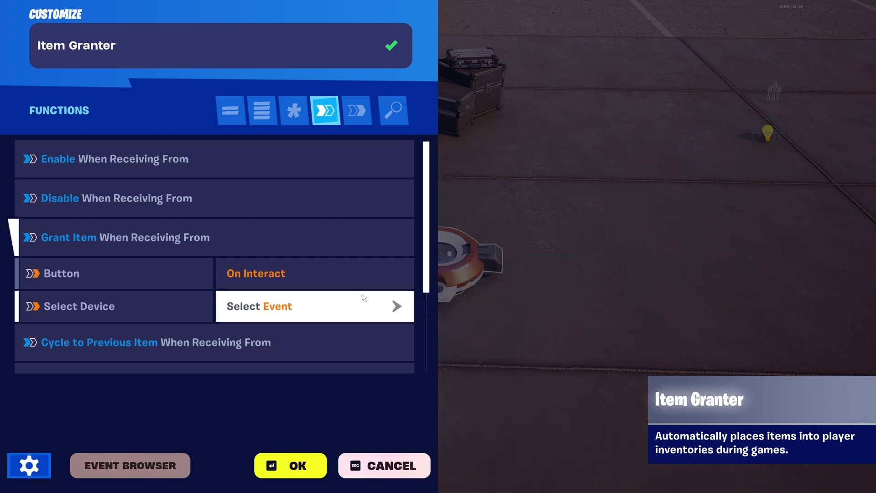
{"action": "left_click", "coordinate": [324, 461]}
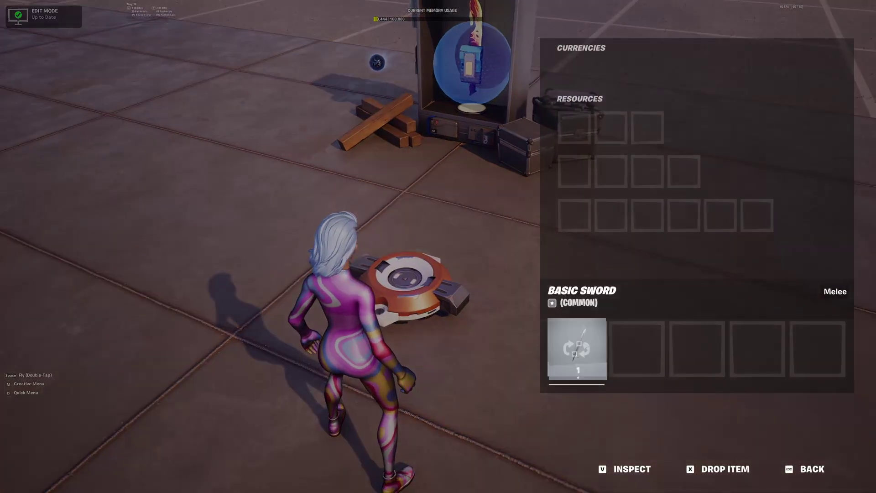
- Register the Basic Sword with the Item Granter and move the granter beside the sword display
{"action": "key", "text": "Escape"}
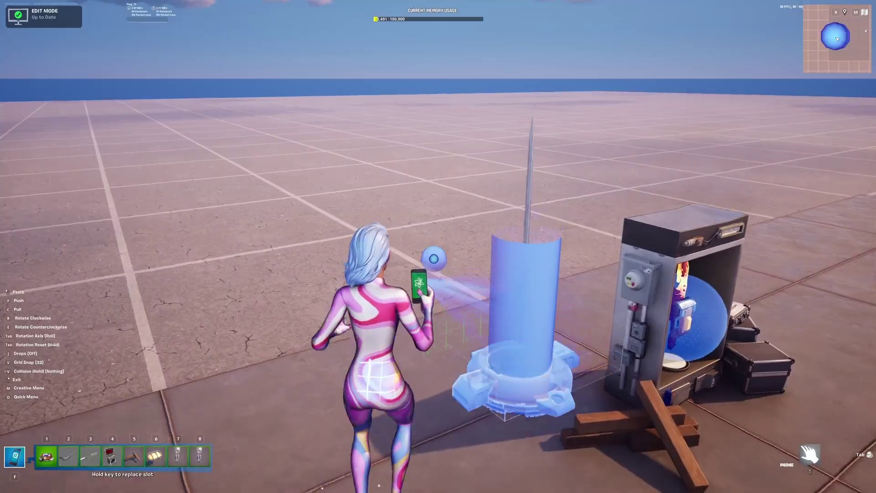
{"action": "key", "text": "shift"}
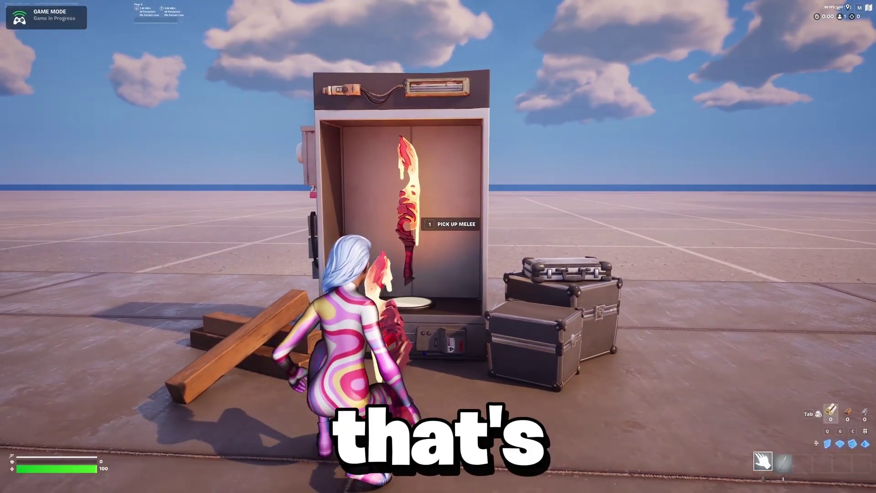
- Equip the Basic Sword in the running game session and test its attacks with the lava sword effect
{"action": "key", "text": "3"}
{"action": "key", "text": "s"}
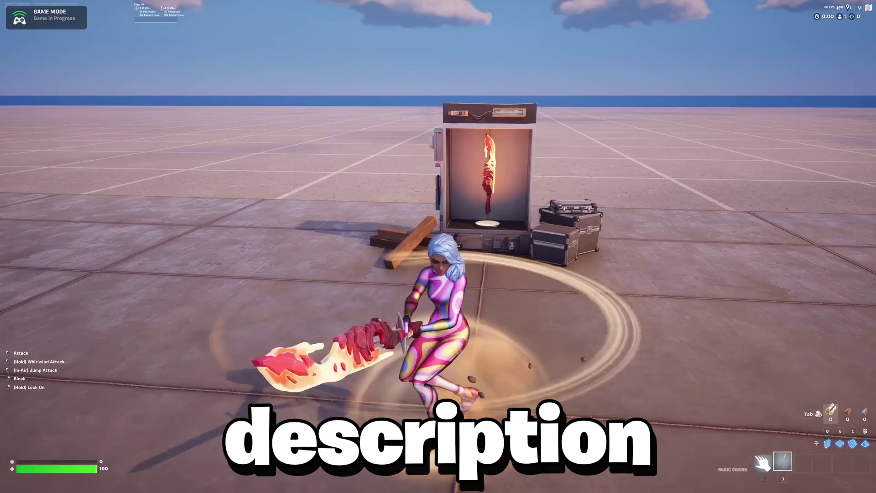
{"action": "key", "text": "a"}
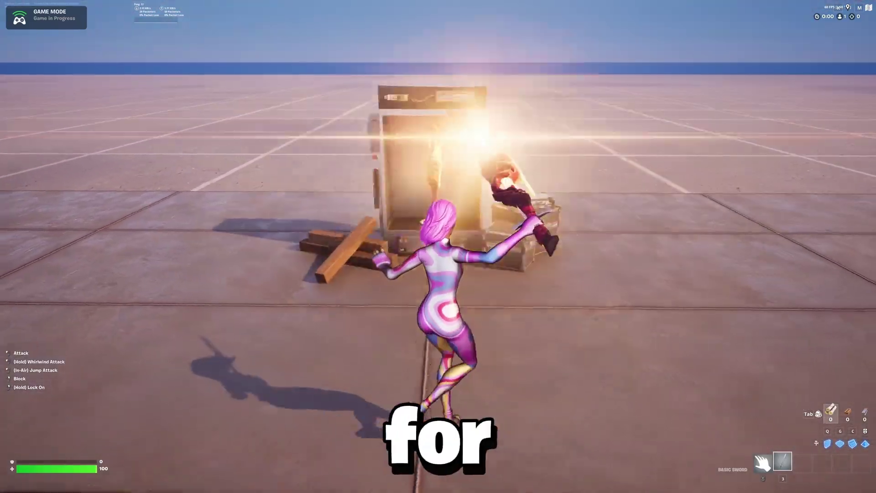
{"action": "key", "text": "s"}
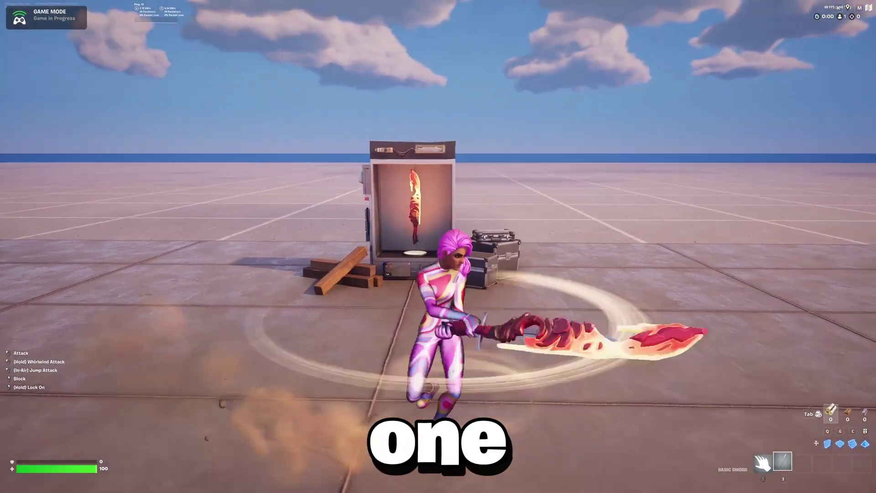